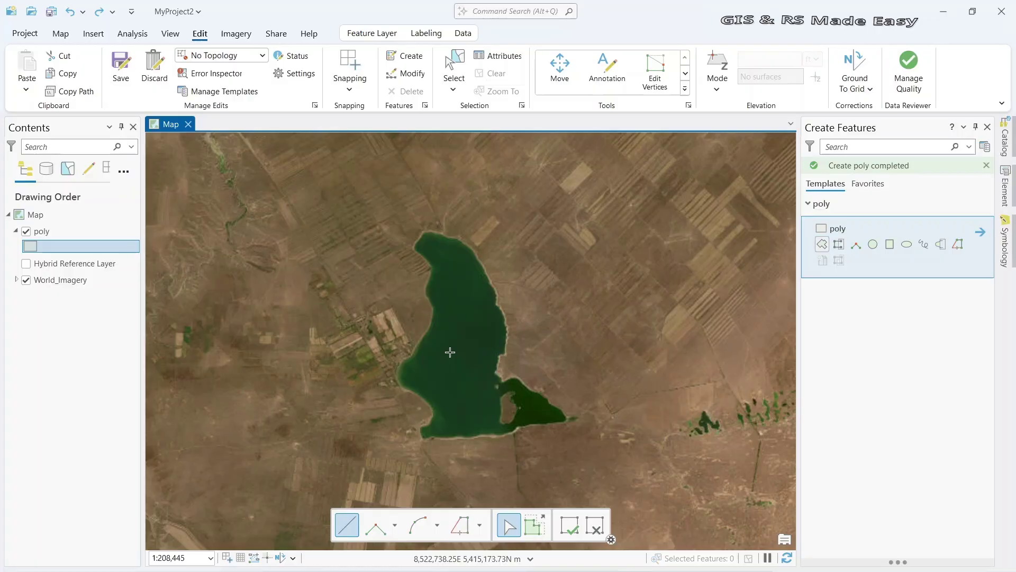
Start a poly polygon at the lake's northern tip and place vertices down the northeastern shoreline
{"action": "left_click", "coordinate": [823, 247]}
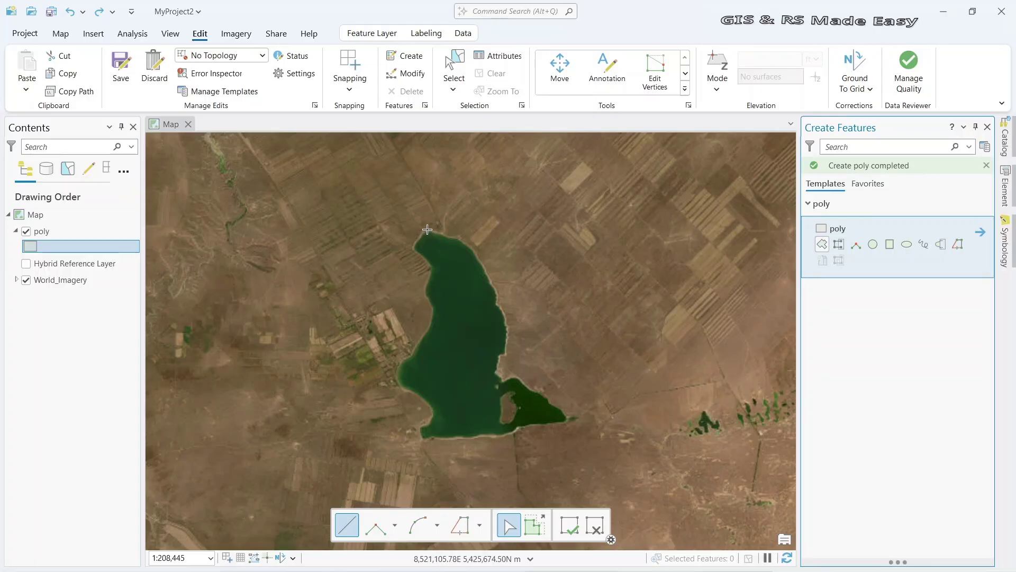
{"action": "left_click", "coordinate": [425, 230]}
{"action": "scroll", "coordinate": [426, 229], "scroll_direction": "up", "scroll_amount": 2}
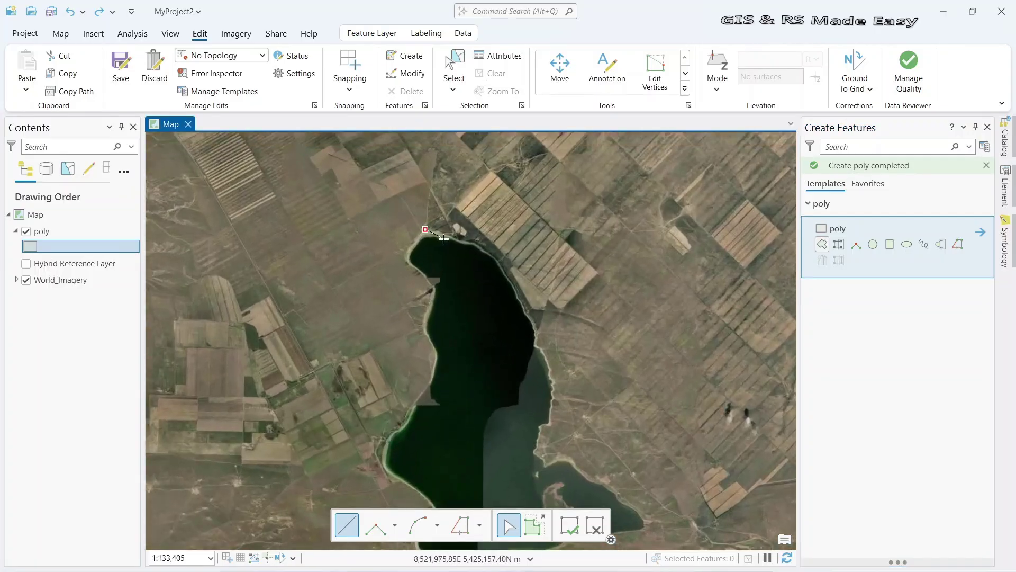
{"action": "scroll", "coordinate": [411, 220], "scroll_direction": "up", "scroll_amount": 1}
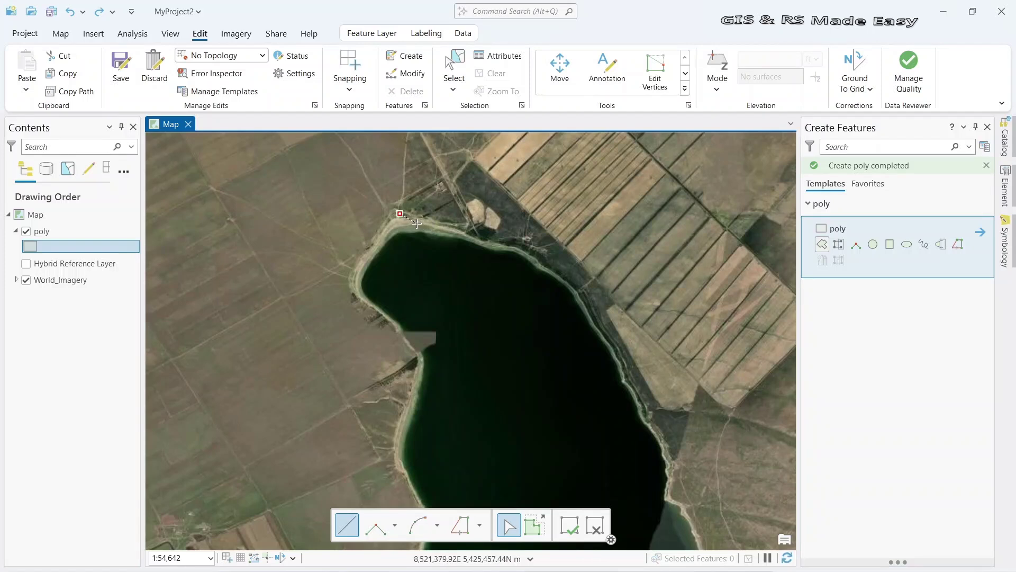
{"action": "left_click", "coordinate": [453, 231]}
{"action": "left_click", "coordinate": [486, 243]}
{"action": "left_click", "coordinate": [518, 251]}
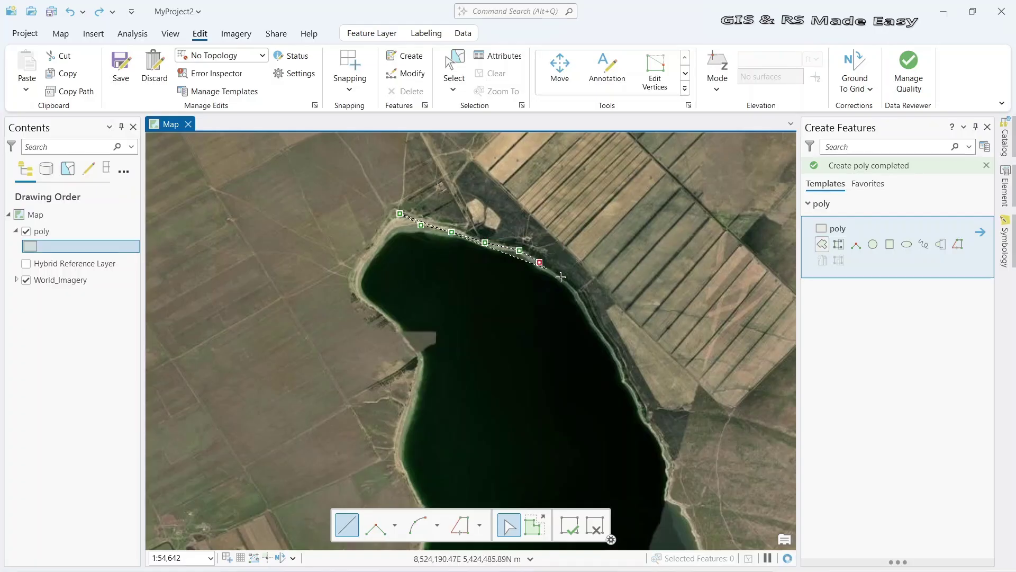
{"action": "left_click", "coordinate": [567, 286]}
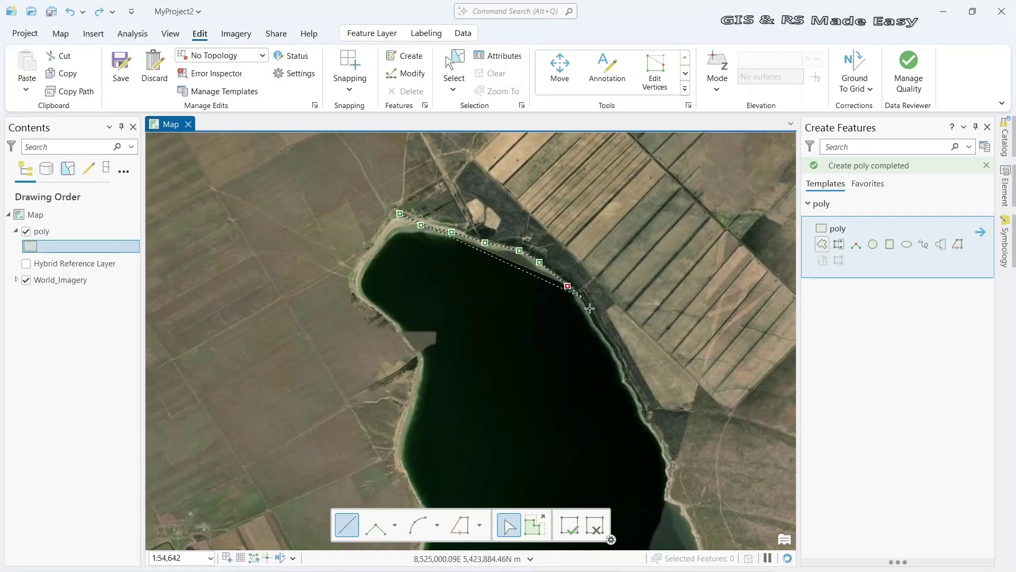
{"action": "left_click", "coordinate": [602, 335]}
{"action": "mouse_move", "coordinate": [602, 334]}
{"action": "left_mouse_down"}
{"action": "mouse_move", "coordinate": [489, 225]}
{"action": "mouse_move", "coordinate": [442, 207]}
{"action": "left_mouse_up"}
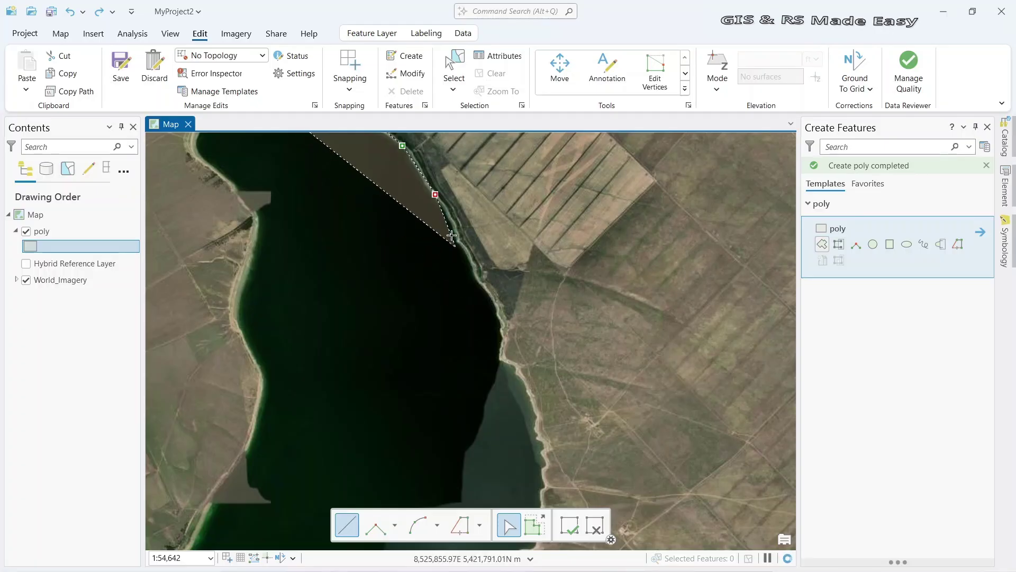
View the polygon construction options in the construction toolbar dropdown
{"action": "left_click", "coordinate": [482, 528]}
Trace the eastern coastline with the Trace tool, committing stretches down to the south-eastern bay
{"action": "key", "text": "t"}
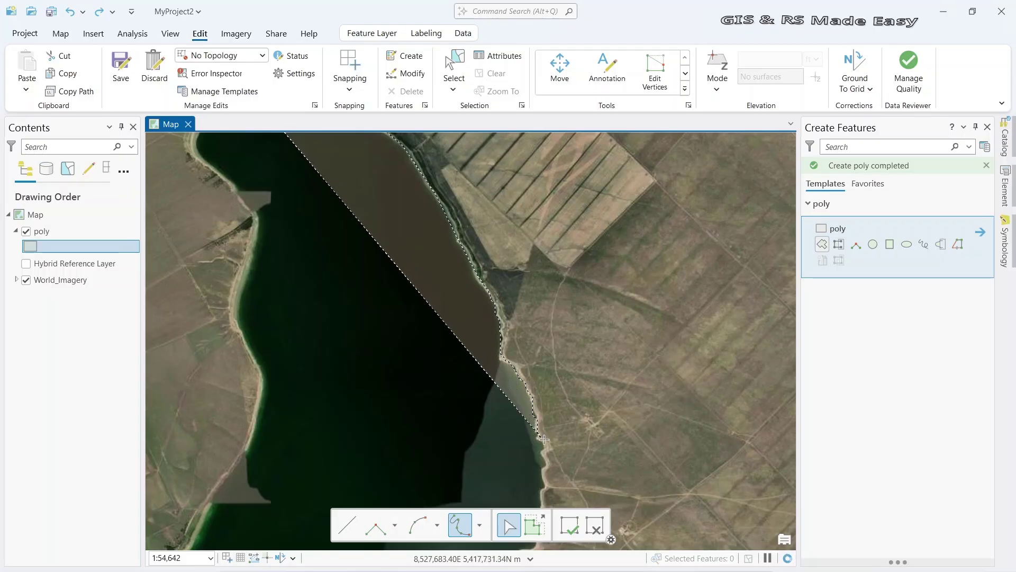
{"action": "left_click", "coordinate": [543, 470]}
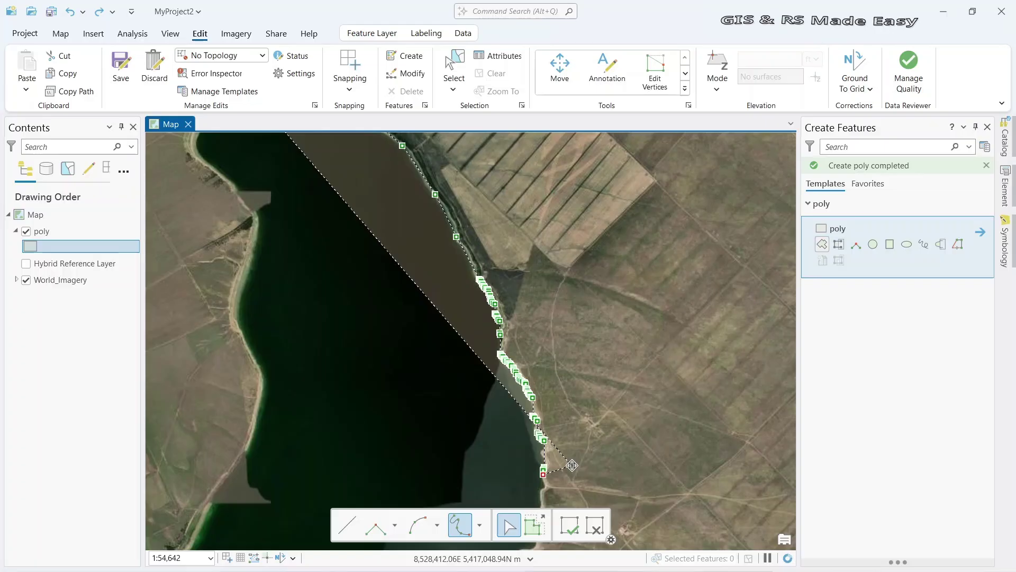
{"action": "mouse_move", "coordinate": [579, 464]}
{"action": "left_mouse_down"}
{"action": "mouse_move", "coordinate": [611, 410]}
{"action": "mouse_move", "coordinate": [625, 301]}
{"action": "left_mouse_up"}
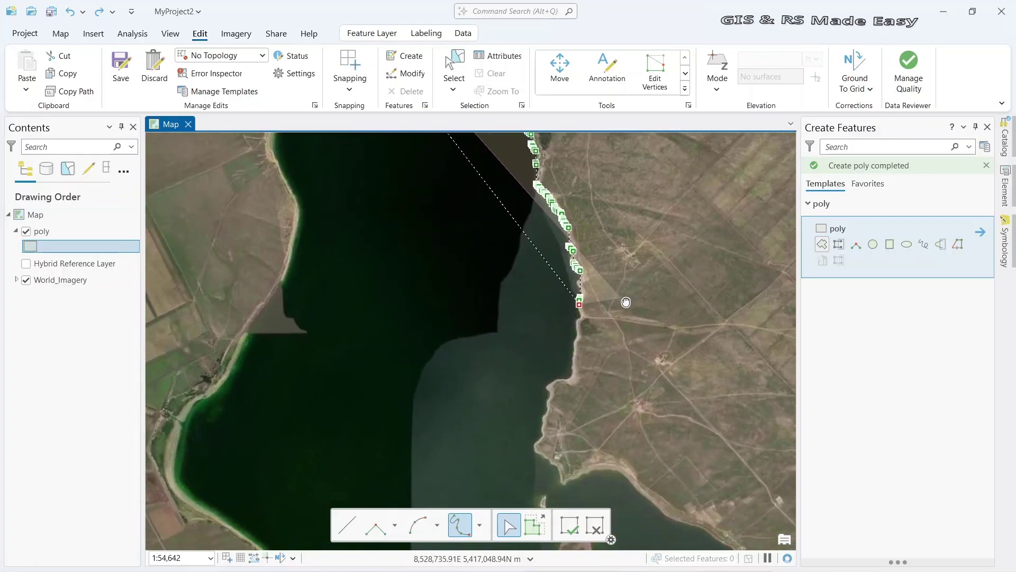
{"action": "left_click_drag", "start_coordinate": [576, 343], "coordinate": [480, 332]}
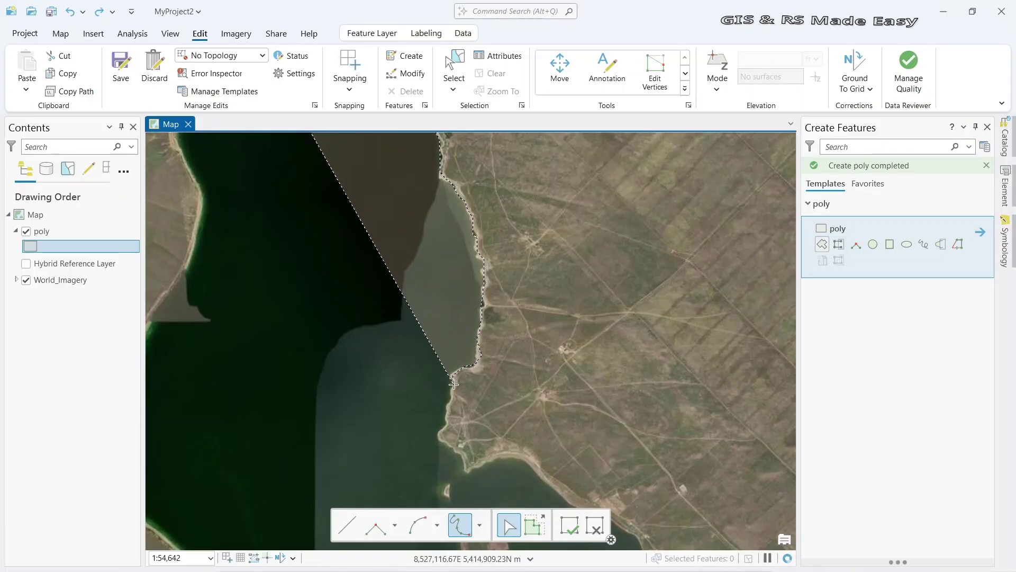
{"action": "left_click", "coordinate": [439, 436]}
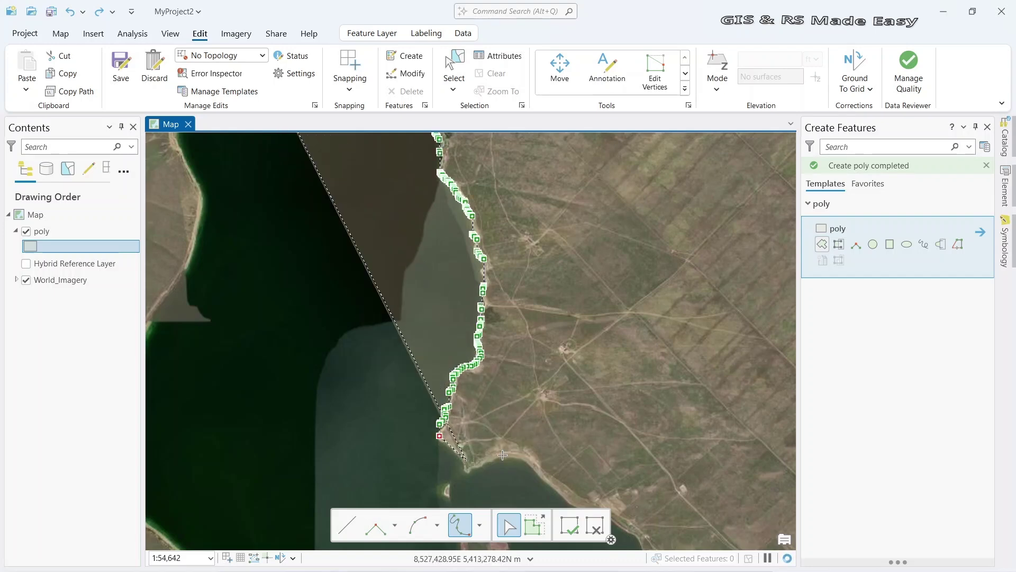
{"action": "left_click_drag", "start_coordinate": [513, 435], "coordinate": [502, 300]}
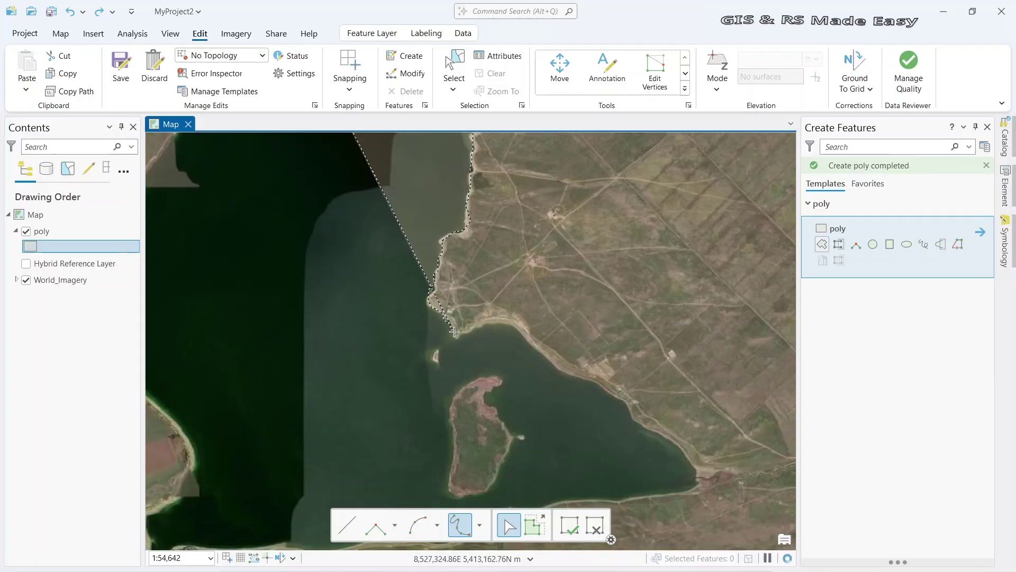
{"action": "left_click", "coordinate": [514, 325]}
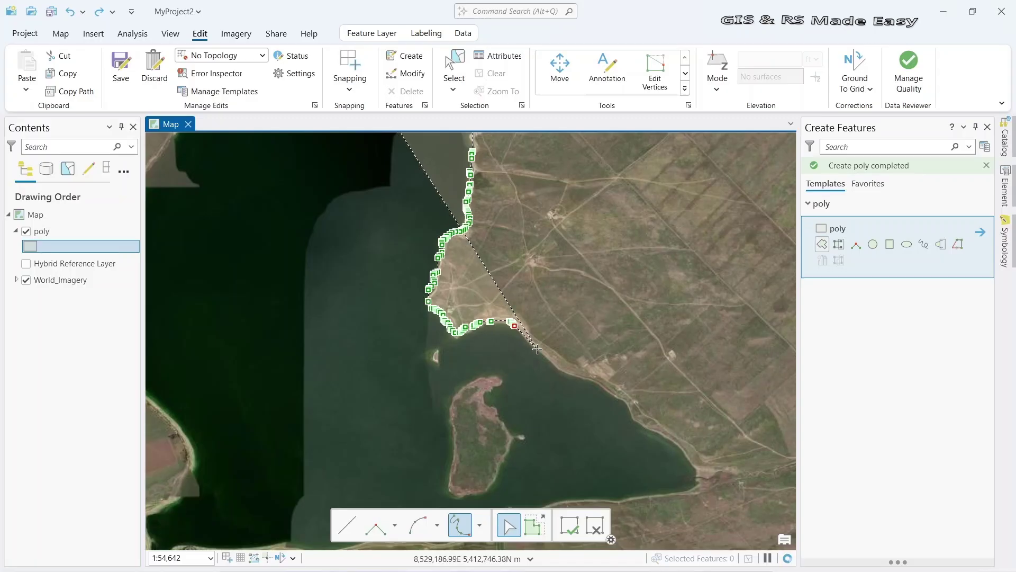
Place straight-segment vertices around the island bay along the south-eastern shore
{"action": "left_click", "coordinate": [345, 529]}
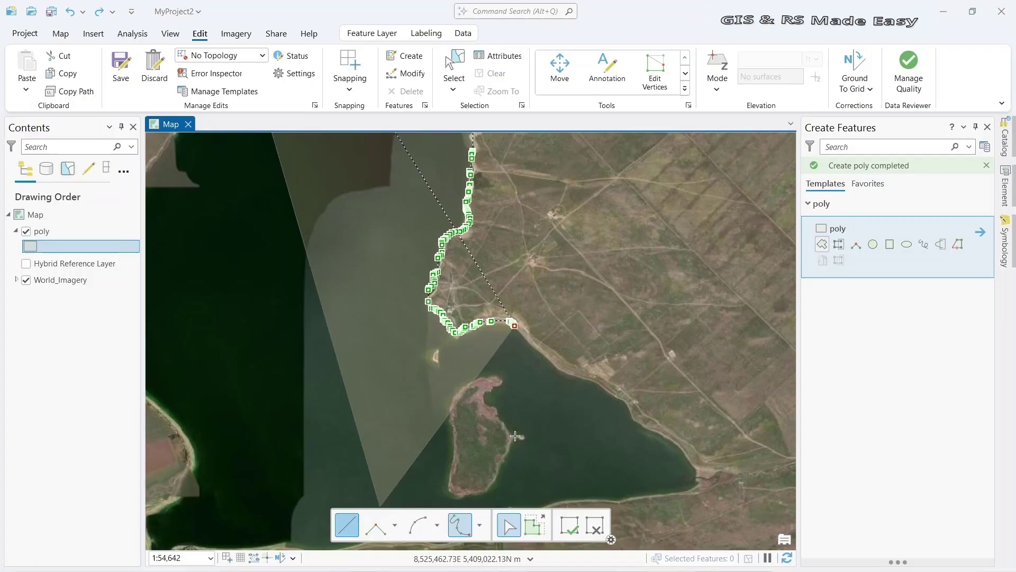
{"action": "left_click", "coordinate": [526, 339]}
{"action": "left_click", "coordinate": [563, 374]}
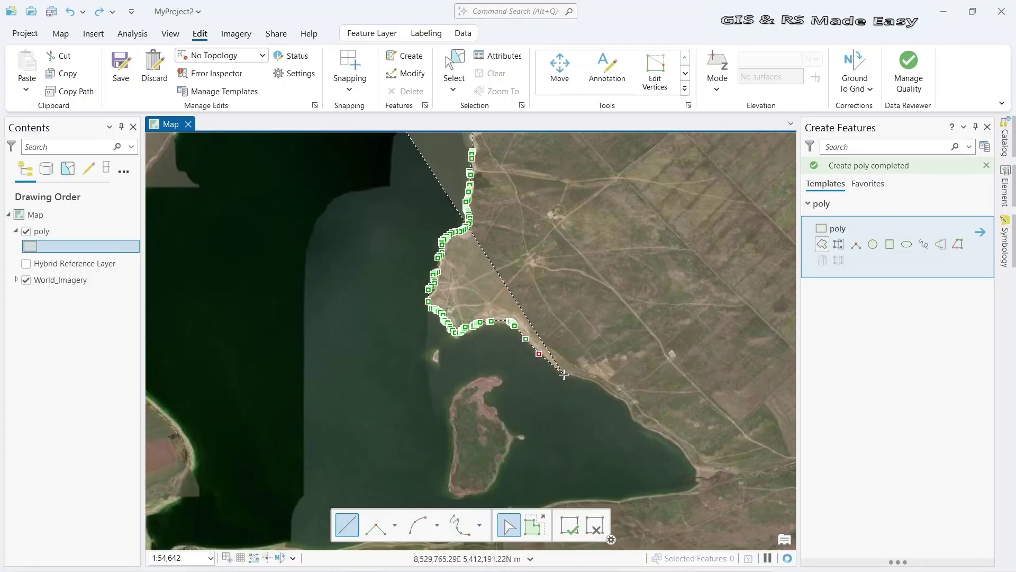
{"action": "left_click", "coordinate": [593, 381]}
{"action": "left_click", "coordinate": [620, 399]}
{"action": "left_click", "coordinate": [628, 408]}
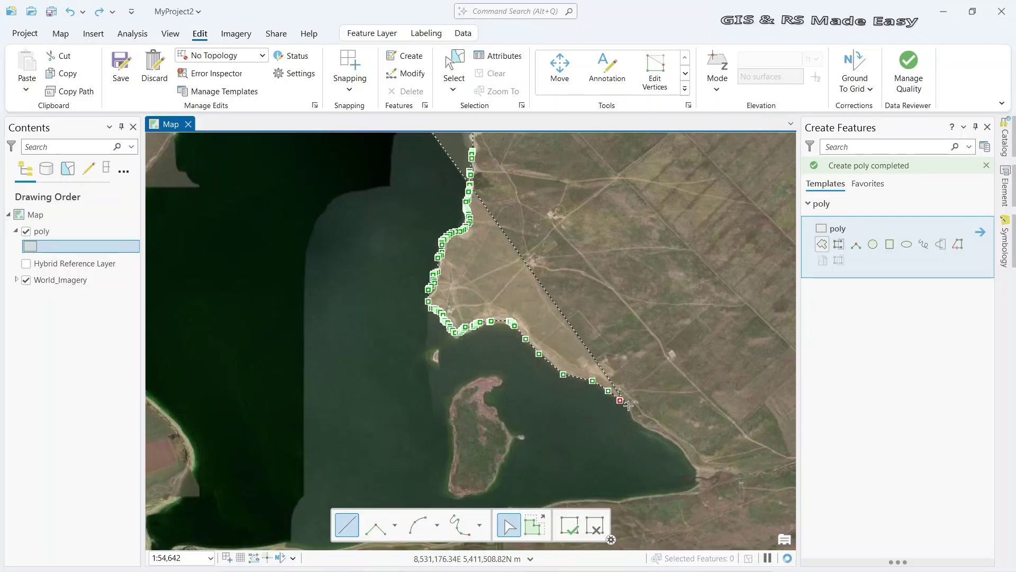
{"action": "left_click", "coordinate": [649, 429]}
{"action": "left_click", "coordinate": [685, 454]}
{"action": "left_click", "coordinate": [700, 470]}
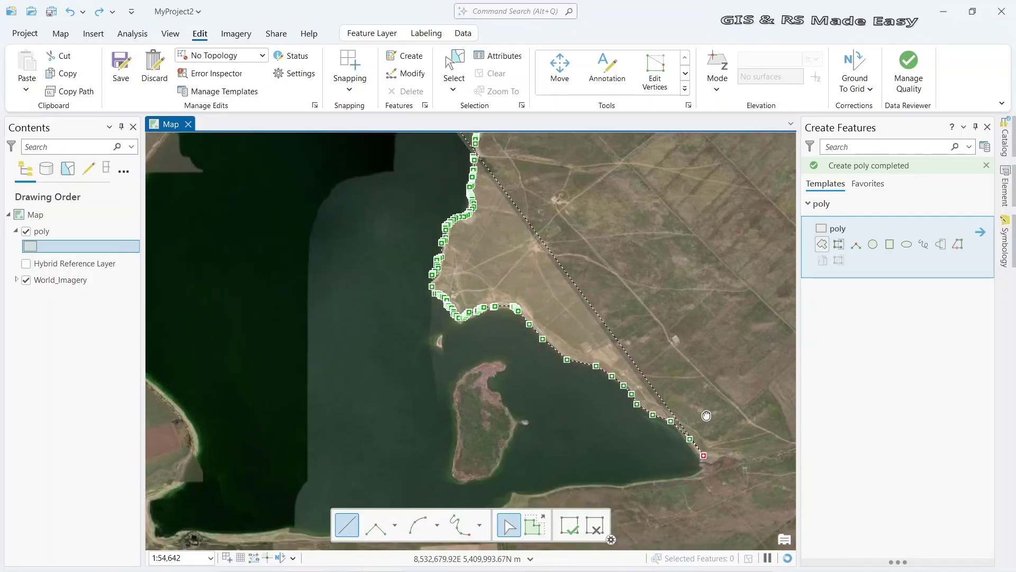
Add vertices westward along the southern shoreline to the south-western corner
{"action": "left_click_drag", "start_coordinate": [702, 486], "coordinate": [712, 343]}
{"action": "left_click", "coordinate": [712, 343]}
{"action": "left_click", "coordinate": [691, 351]}
{"action": "left_click", "coordinate": [642, 358]}
{"action": "left_click", "coordinate": [565, 361]}
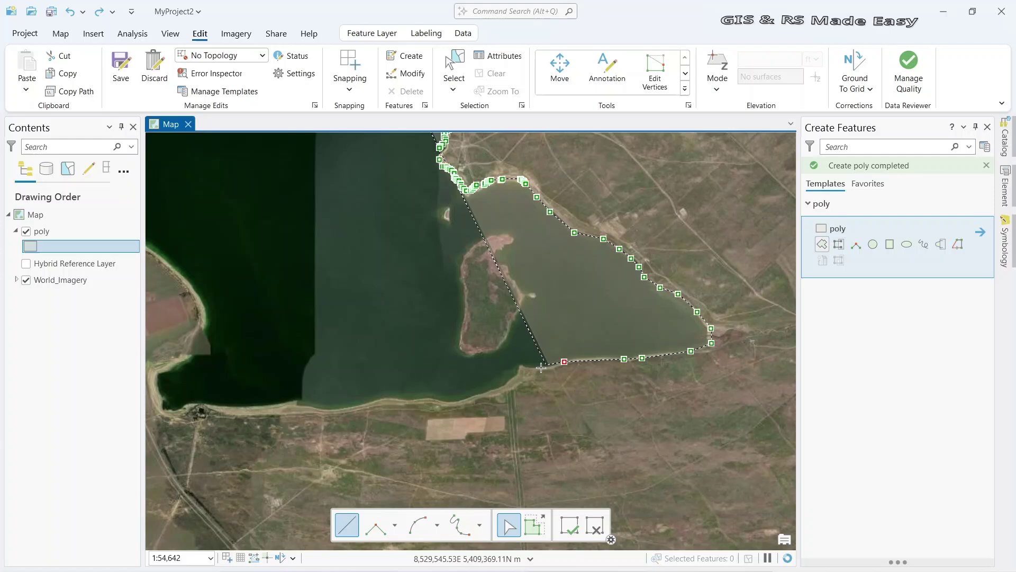
{"action": "left_click", "coordinate": [534, 369]}
{"action": "left_click", "coordinate": [523, 369]}
{"action": "left_click", "coordinate": [480, 394]}
{"action": "left_click", "coordinate": [453, 400]}
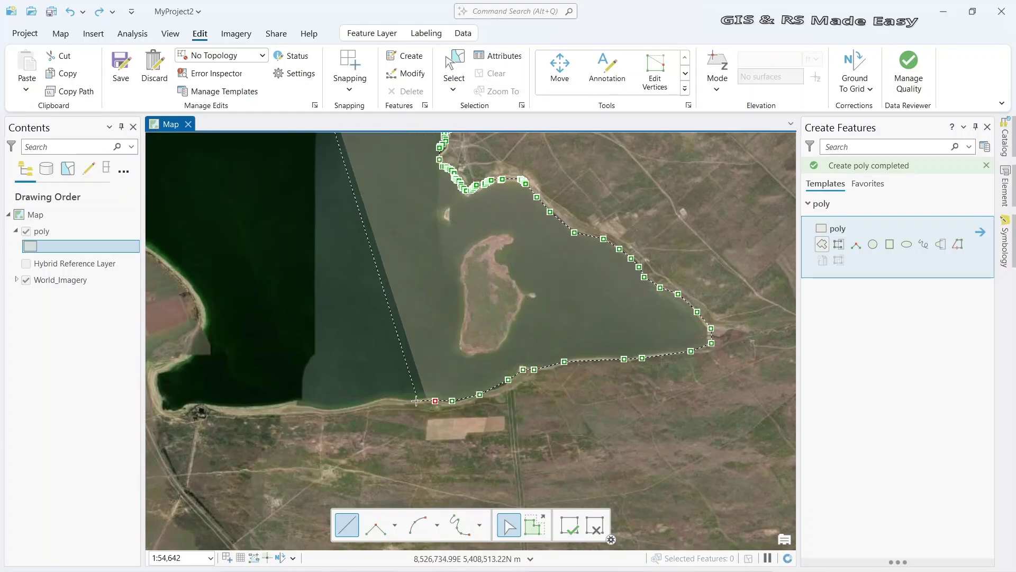
{"action": "left_click", "coordinate": [414, 401]}
{"action": "left_click", "coordinate": [389, 395]}
{"action": "left_click", "coordinate": [351, 407]}
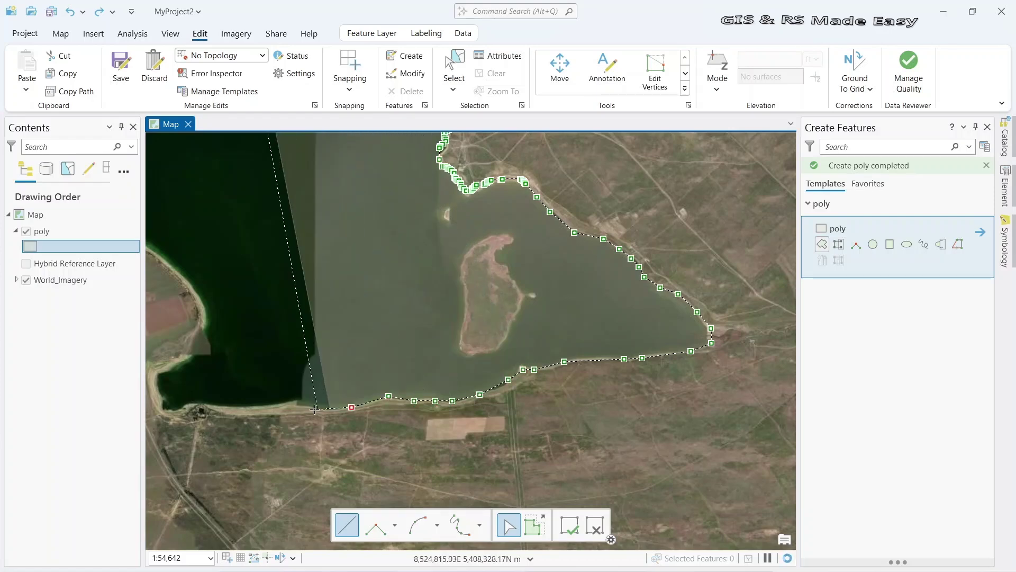
{"action": "left_click", "coordinate": [315, 409]}
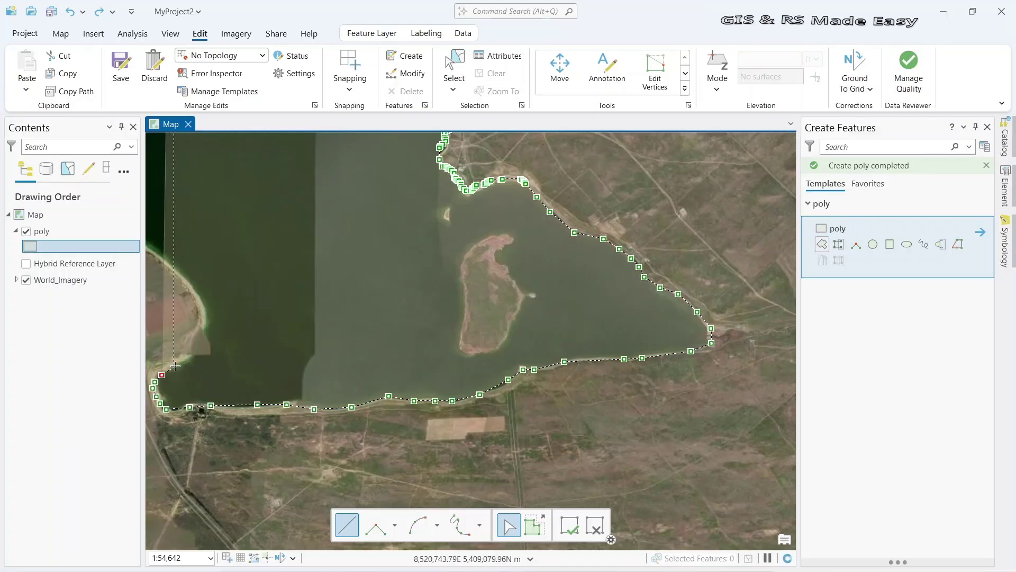
Continue the outline with vertices northward up the western shore
{"action": "left_click_drag", "start_coordinate": [298, 408], "coordinate": [188, 284]}
{"action": "left_click_drag", "start_coordinate": [423, 346], "coordinate": [648, 438]}
{"action": "scroll", "coordinate": [647, 438], "scroll_direction": "down", "scroll_amount": 2}
{"action": "left_click", "coordinate": [504, 478]}
{"action": "left_click", "coordinate": [475, 461]}
{"action": "left_click", "coordinate": [457, 447]}
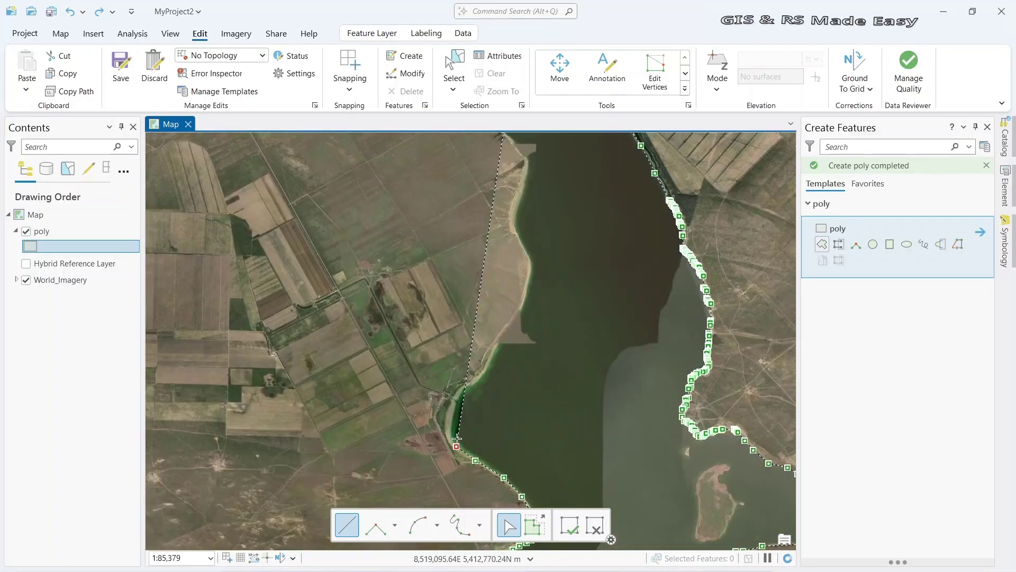
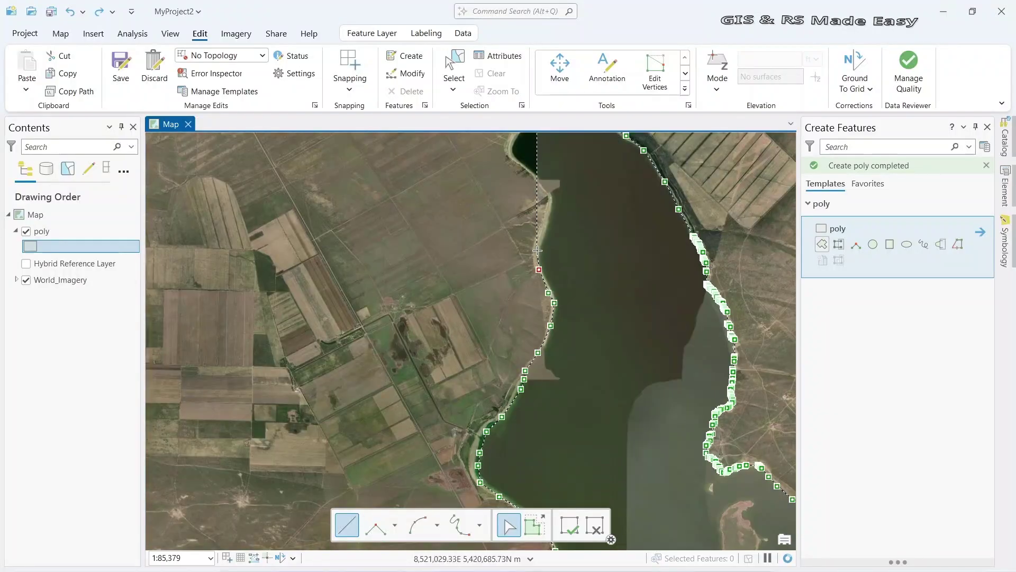
Trace the northern shoreline and finish the lake polygon sketch
{"action": "mouse_move", "coordinate": [541, 320]}
{"action": "left_mouse_down"}
{"action": "mouse_move", "coordinate": [549, 194]}
{"action": "mouse_move", "coordinate": [534, 137]}
{"action": "mouse_move", "coordinate": [535, 269]}
{"action": "left_mouse_up"}
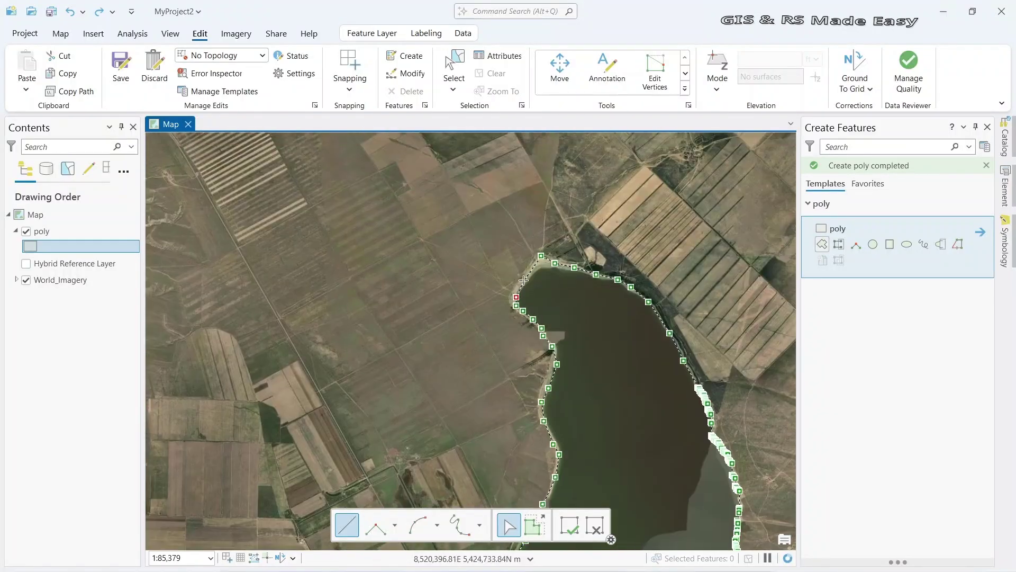
{"action": "left_click", "coordinate": [534, 269]}
{"action": "right_click", "coordinate": [535, 274]}
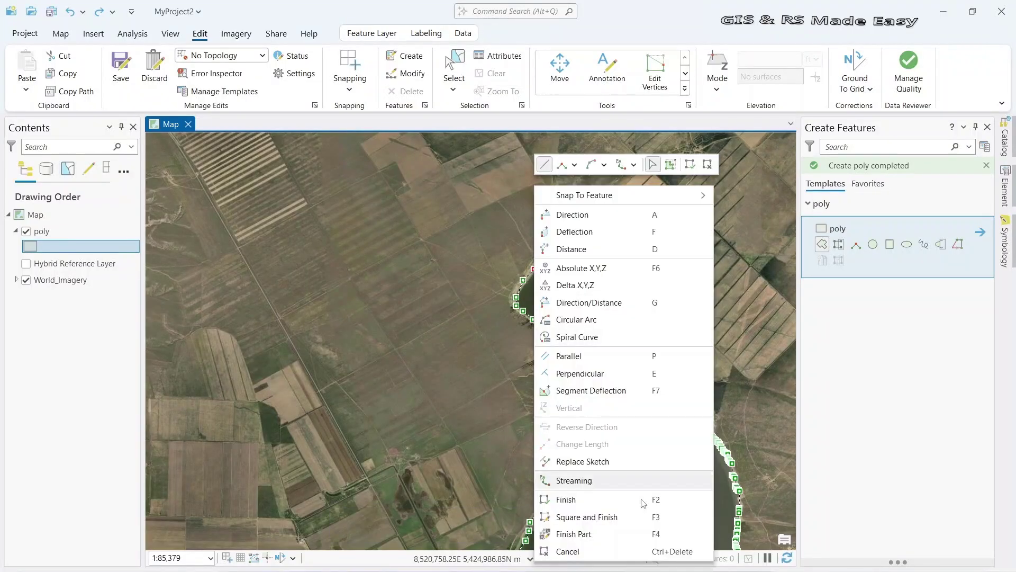
{"action": "left_click", "coordinate": [585, 507]}
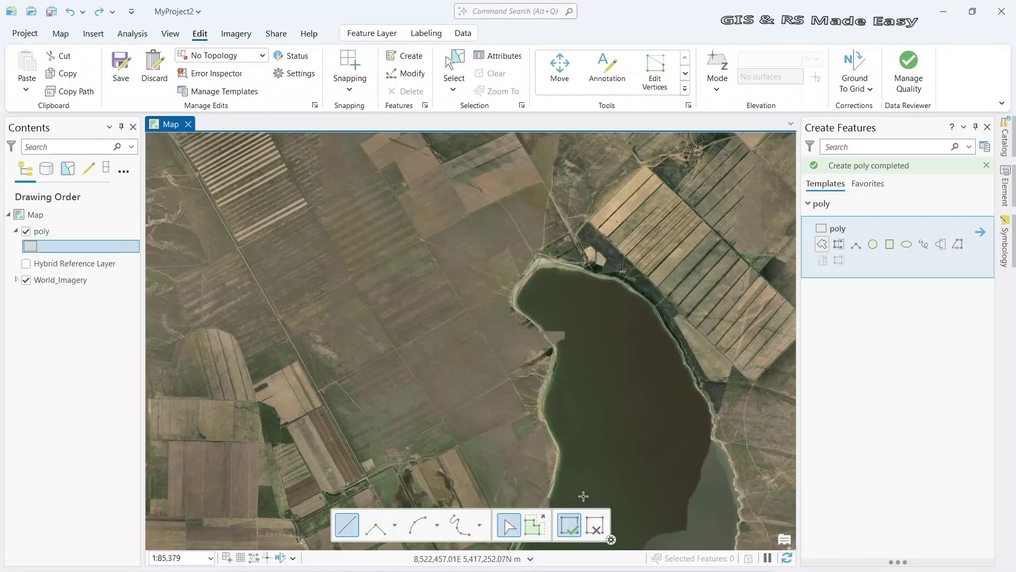
Pan the map to bring more of the finished lake polygon into view
{"action": "left_click_drag", "start_coordinate": [679, 352], "coordinate": [543, 213]}
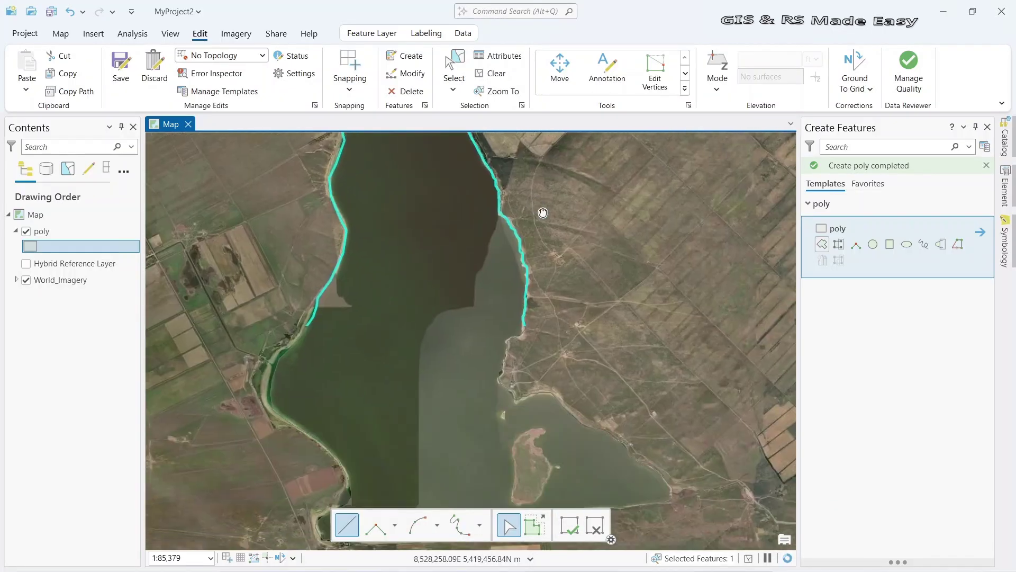
{"action": "scroll", "coordinate": [541, 251], "scroll_direction": "down", "scroll_amount": 2}
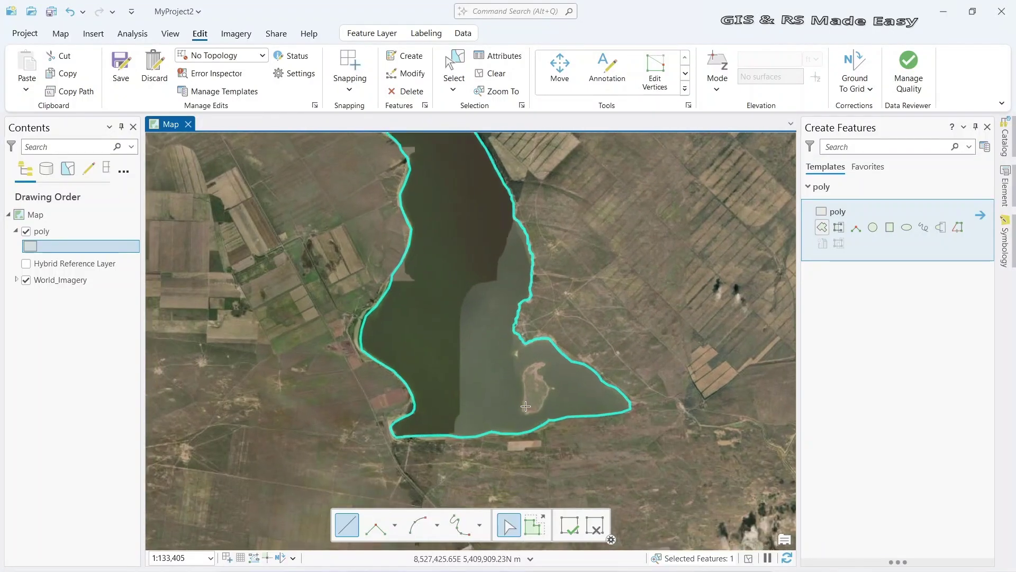
{"action": "scroll", "coordinate": [539, 385], "scroll_direction": "up", "scroll_amount": 4}
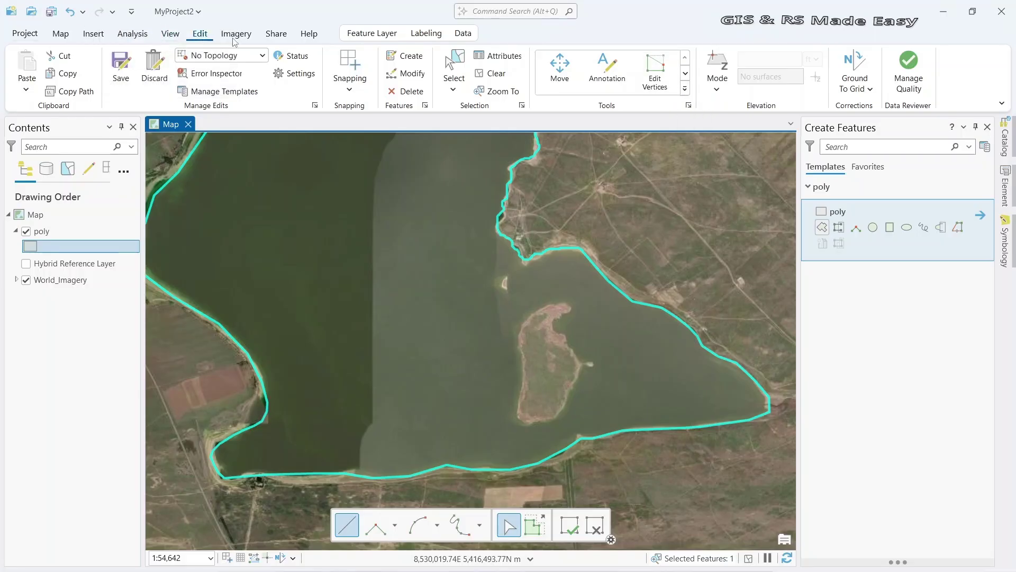
Activate the Split tool and start a cut line at the island's northern tip
{"action": "left_click", "coordinate": [685, 92]}
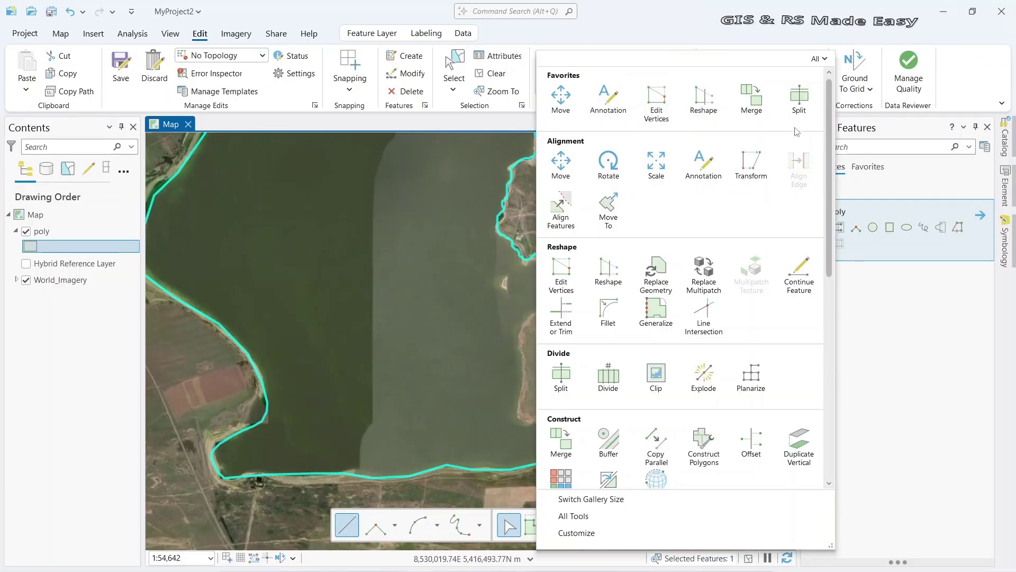
{"action": "left_click", "coordinate": [803, 105]}
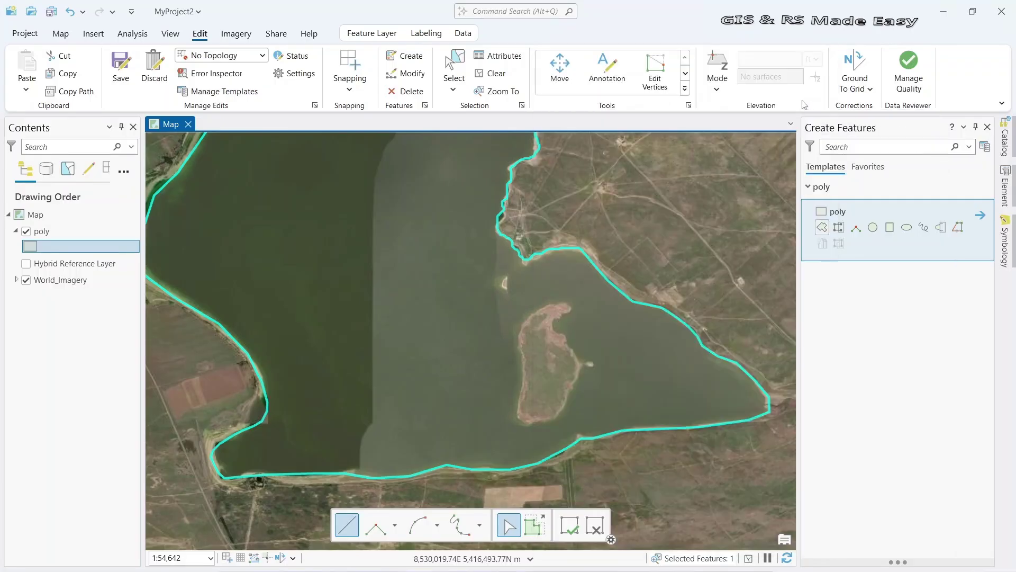
{"action": "left_click", "coordinate": [567, 302]}
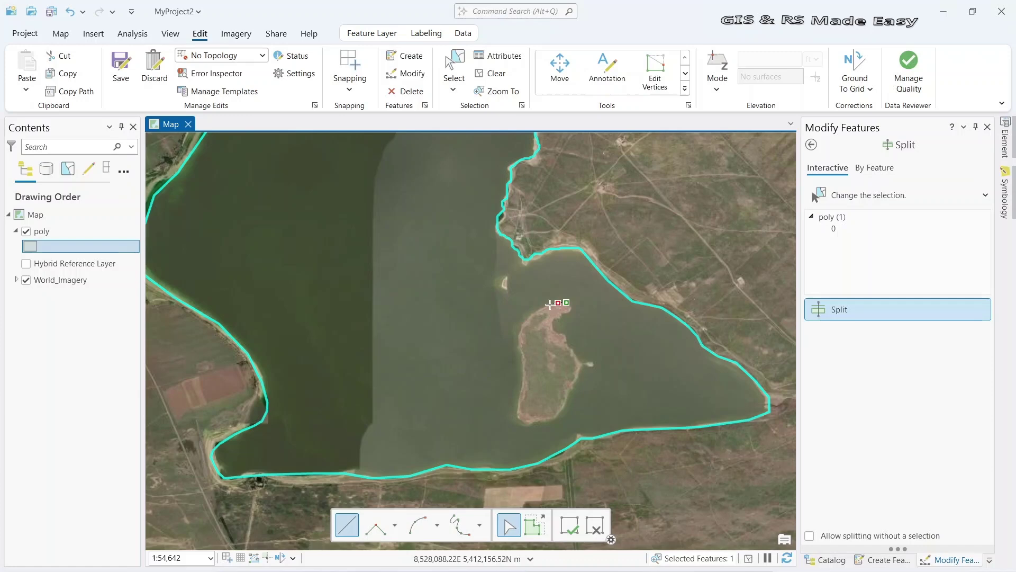
Place cut vertices down the island's west edge, around its south end and up its east edge
{"action": "left_click", "coordinate": [518, 335]}
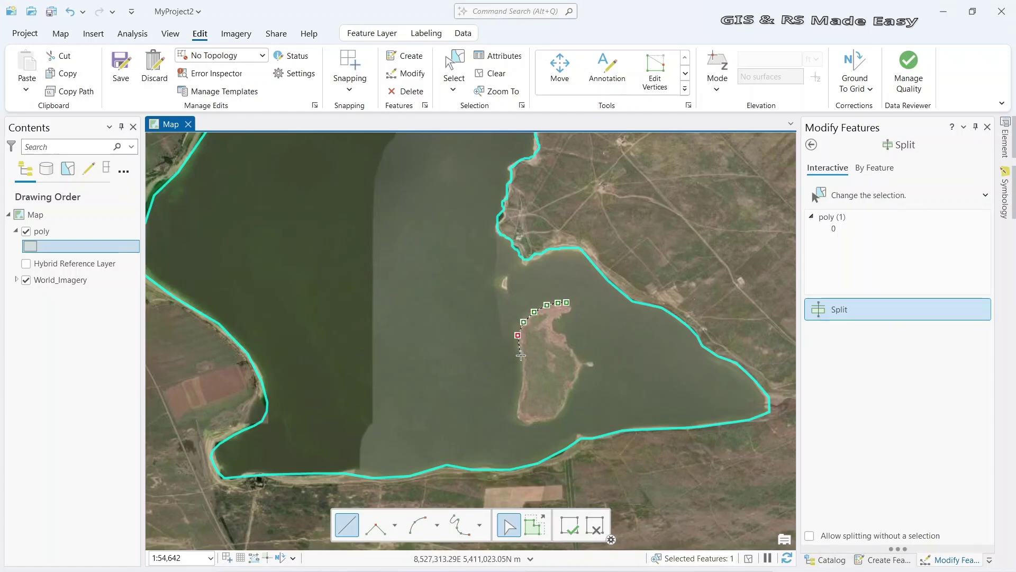
{"action": "left_click", "coordinate": [517, 399]}
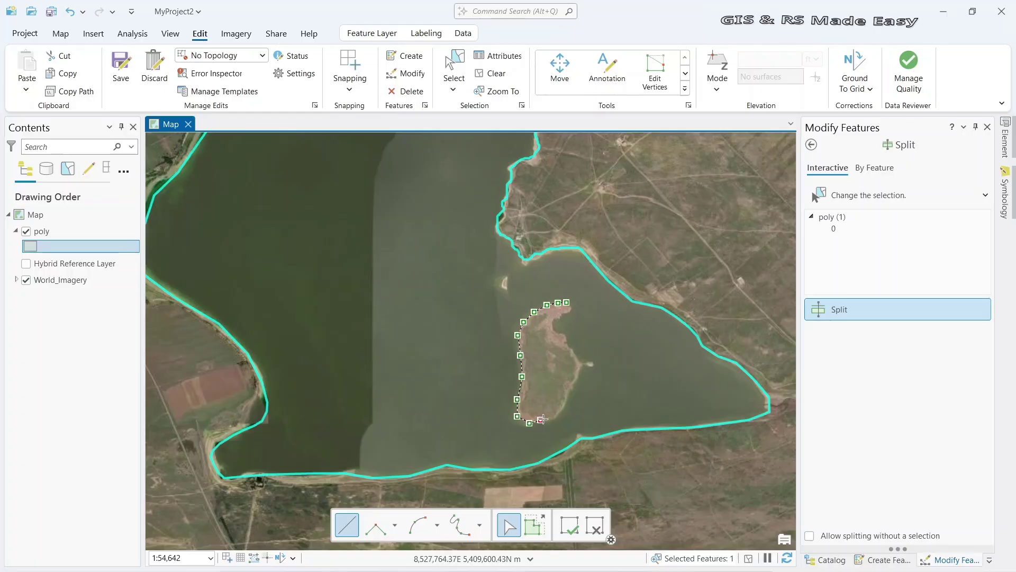
{"action": "left_click", "coordinate": [566, 404]}
{"action": "left_click", "coordinate": [572, 385]}
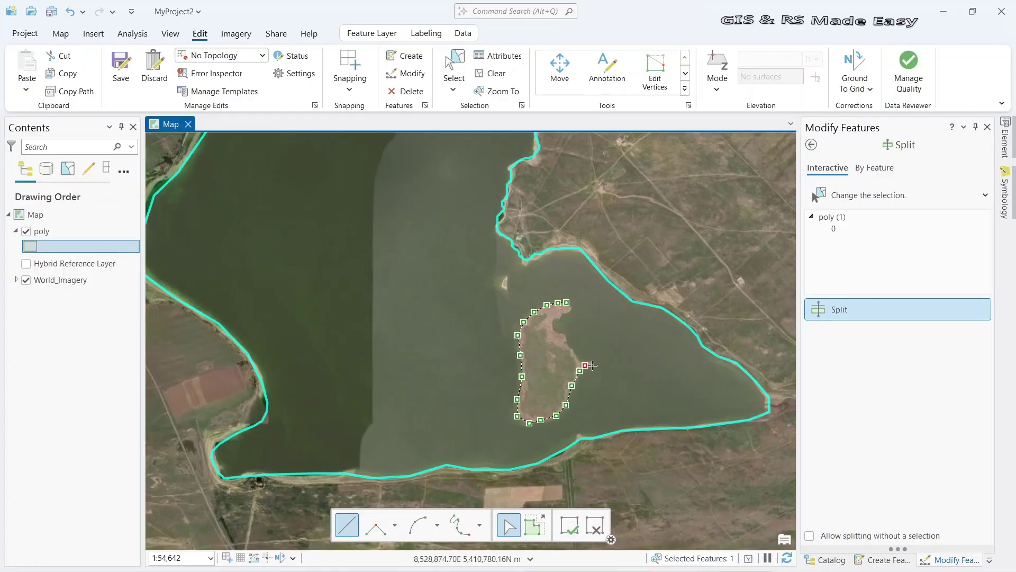
{"action": "left_click", "coordinate": [565, 336]}
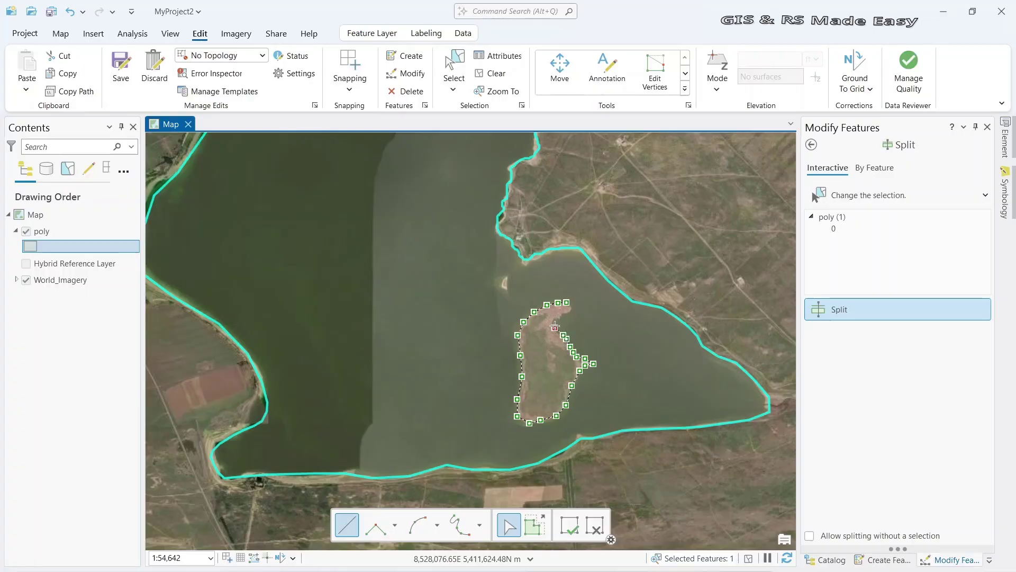
{"action": "left_click", "coordinate": [555, 324]}
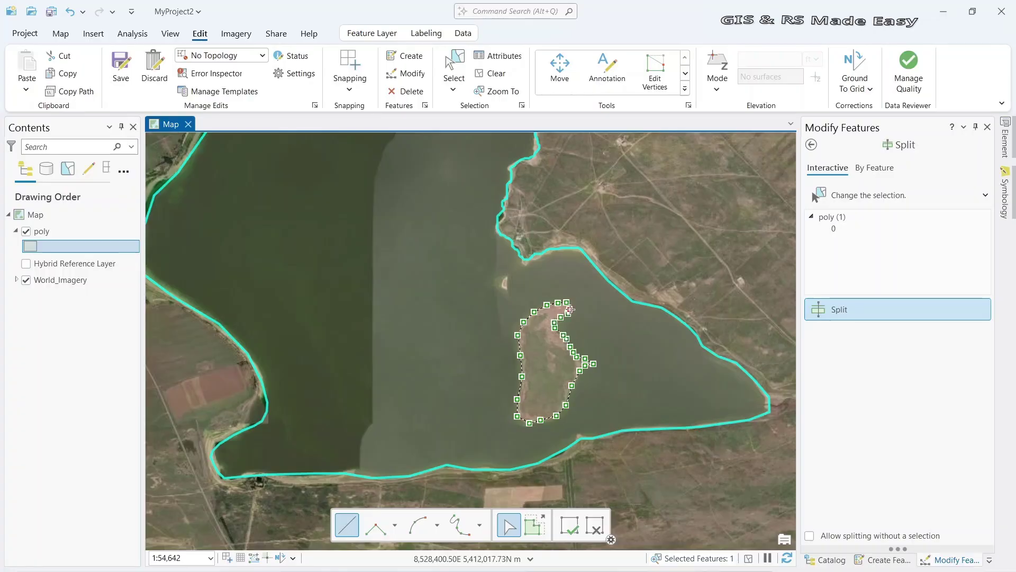
{"action": "scroll", "coordinate": [567, 305], "scroll_direction": "up", "scroll_amount": 4}
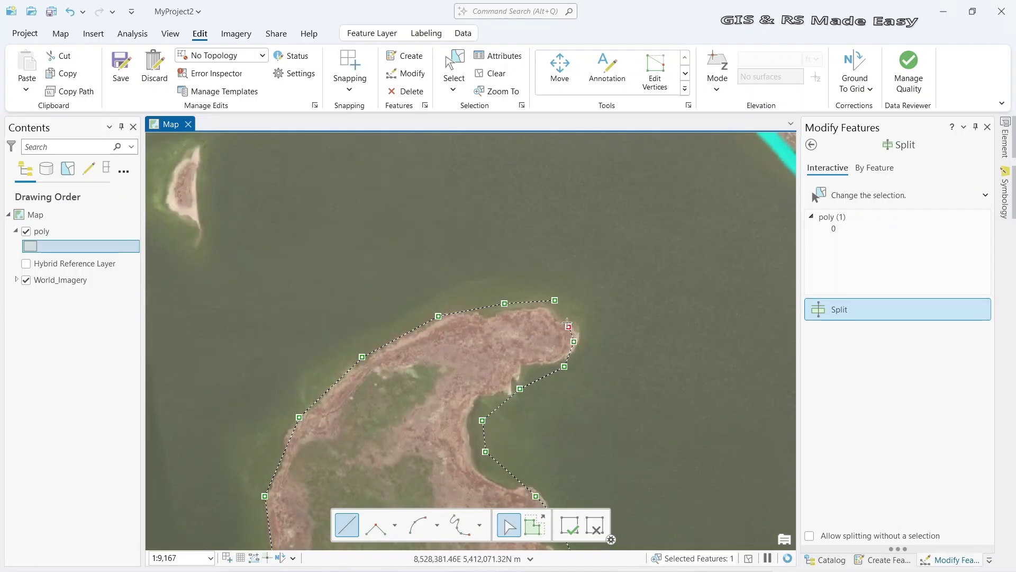
Close the cut line near the island's northern tip and finish the split
{"action": "left_click", "coordinate": [540, 307]}
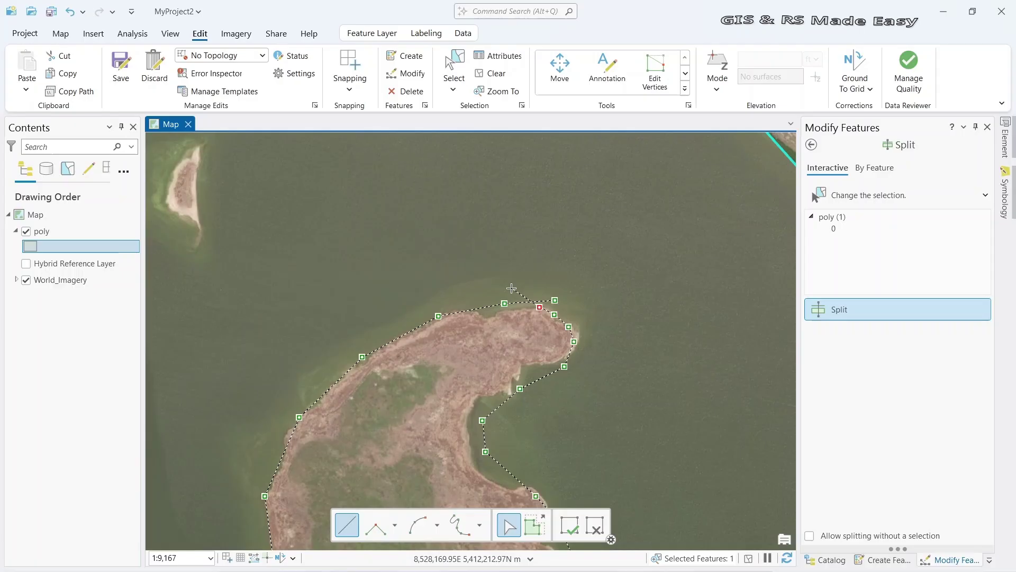
{"action": "left_click", "coordinate": [510, 286]}
{"action": "right_click", "coordinate": [512, 284]}
{"action": "left_click", "coordinate": [569, 498]}
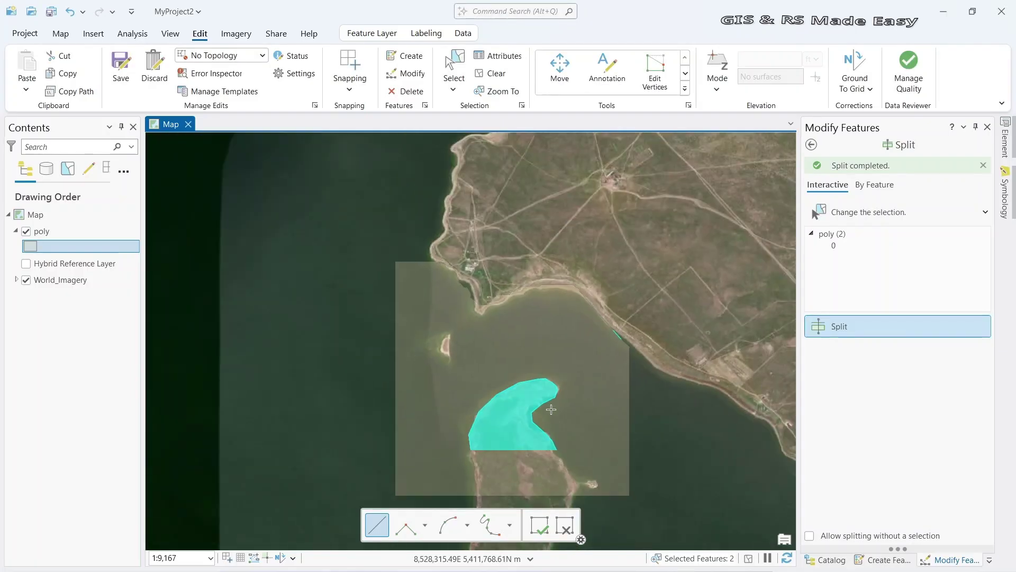
{"action": "scroll", "coordinate": [551, 409], "scroll_direction": "down", "scroll_amount": 3}
{"action": "scroll", "coordinate": [620, 453], "scroll_direction": "down", "scroll_amount": 3}
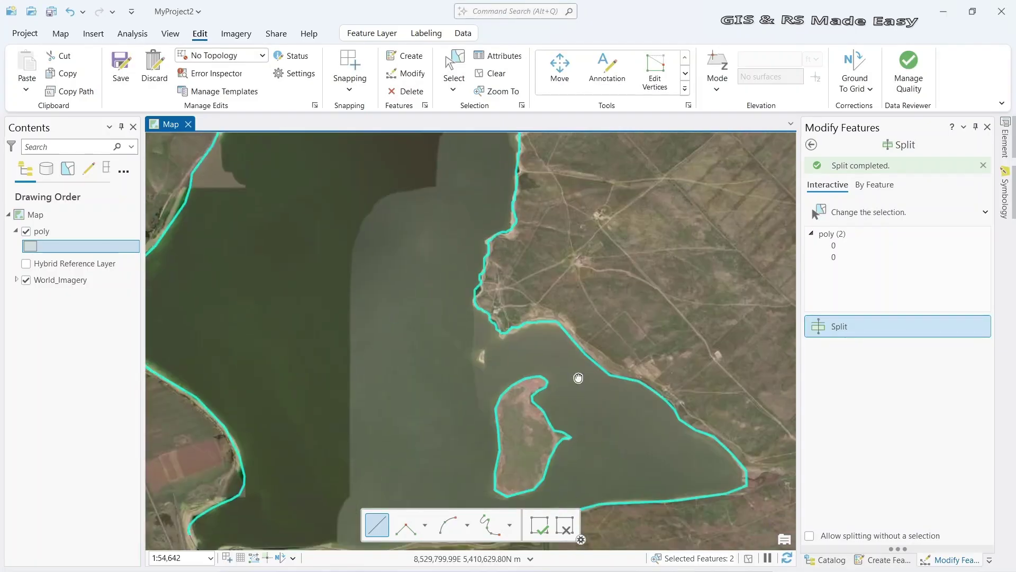
{"action": "scroll", "coordinate": [579, 378], "scroll_direction": "down", "scroll_amount": 1}
{"action": "scroll", "coordinate": [568, 349], "scroll_direction": "down", "scroll_amount": 2}
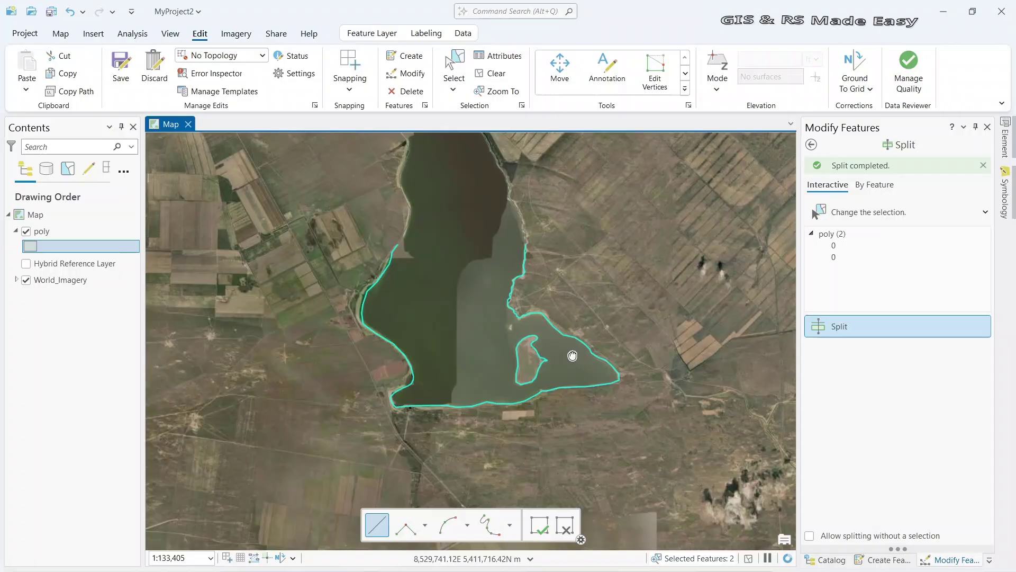
Recentre the whole lake and select only the island polygon
{"action": "left_click_drag", "start_coordinate": [573, 356], "coordinate": [581, 367]}
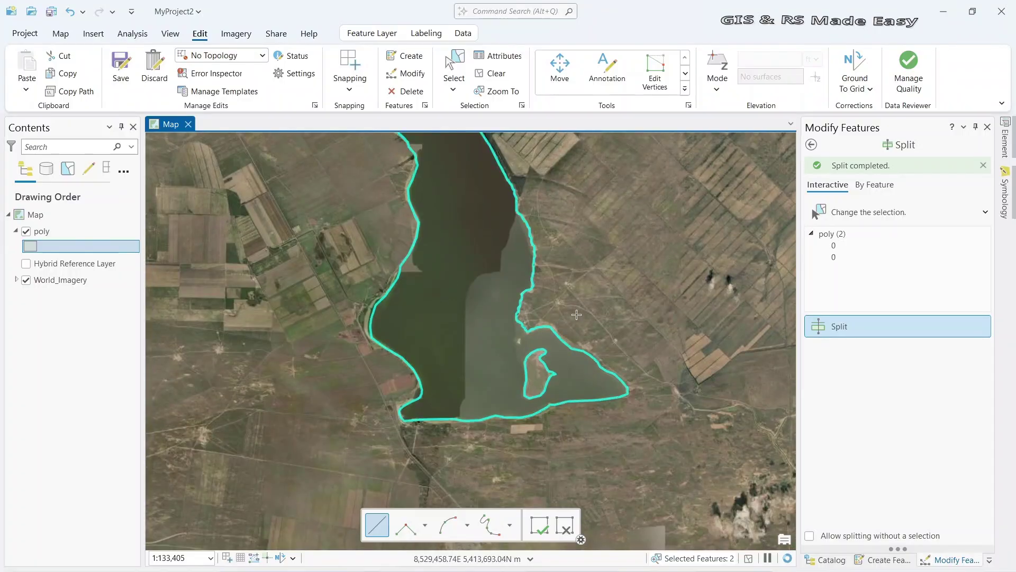
{"action": "left_click_drag", "start_coordinate": [576, 315], "coordinate": [590, 335]}
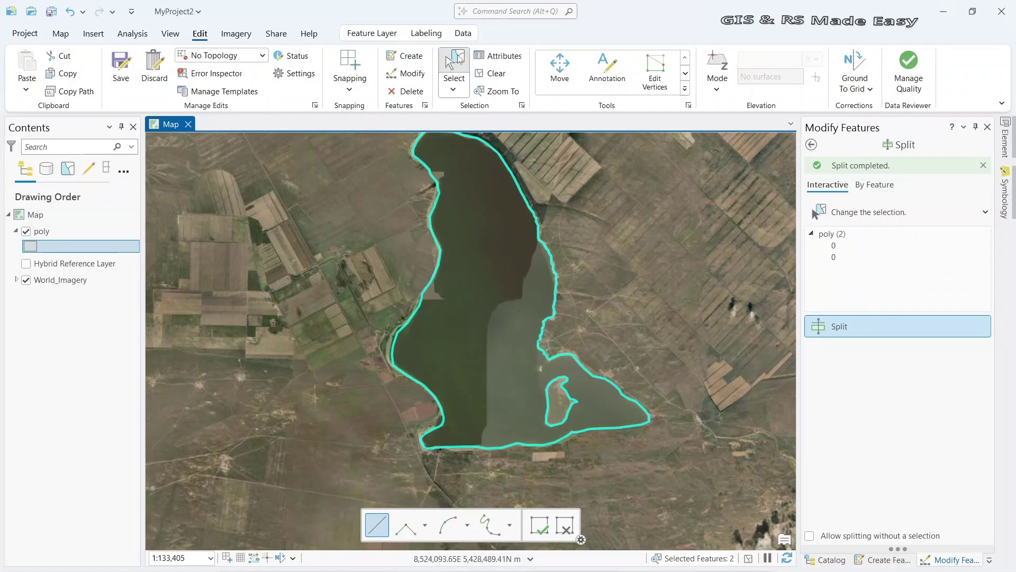
{"action": "left_click", "coordinate": [457, 58]}
{"action": "left_click", "coordinate": [566, 400]}
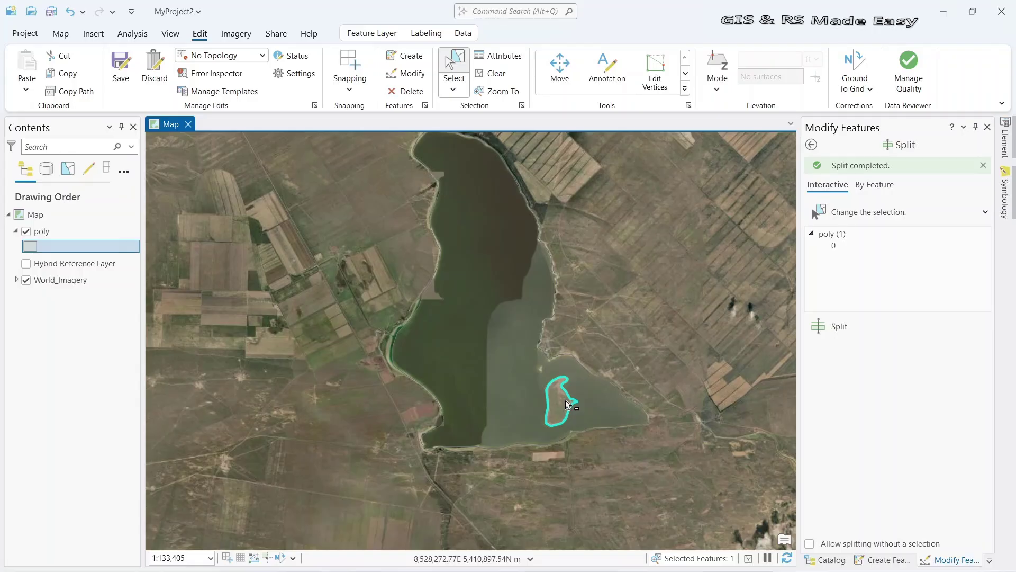
Delete the island polygon and save all edits, confirming both prompts
{"action": "left_click", "coordinate": [407, 93]}
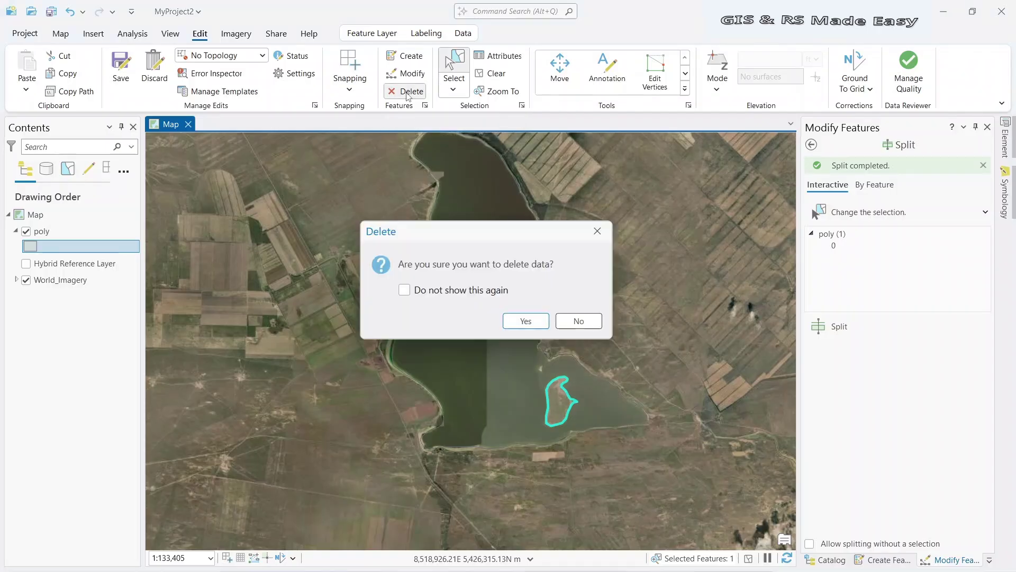
{"action": "left_click", "coordinate": [527, 321]}
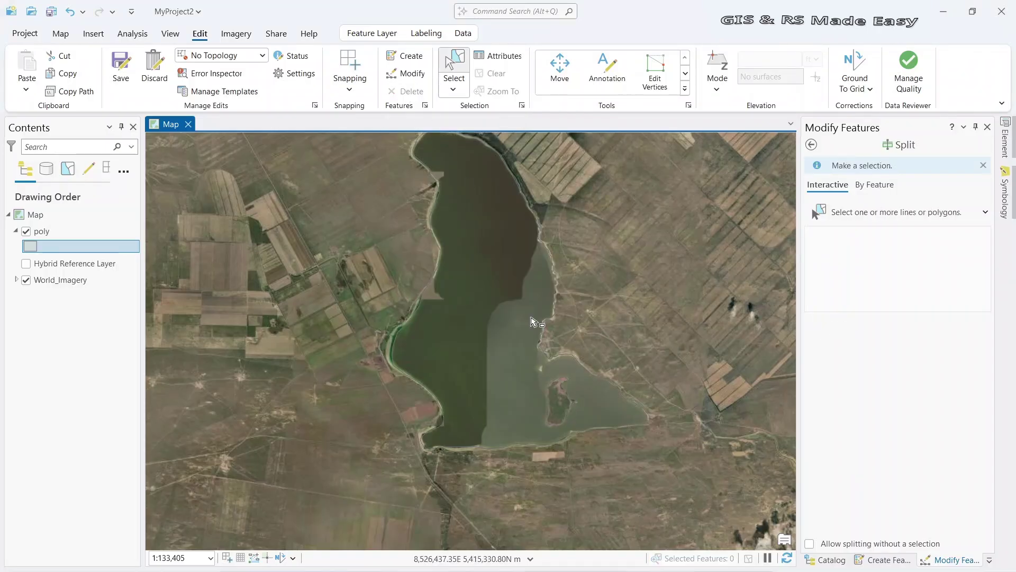
{"action": "left_click", "coordinate": [121, 71]}
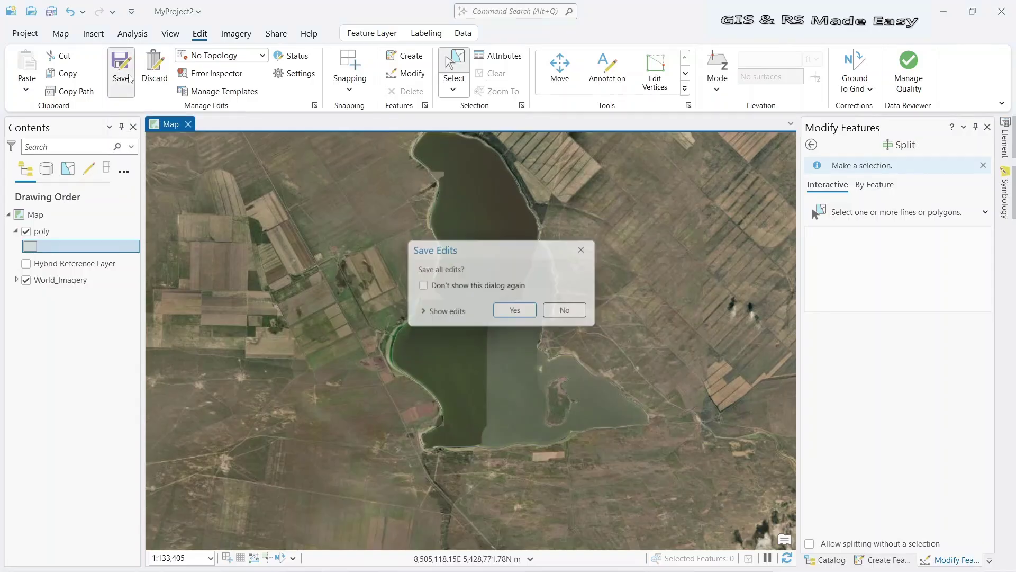
{"action": "left_click", "coordinate": [516, 314]}
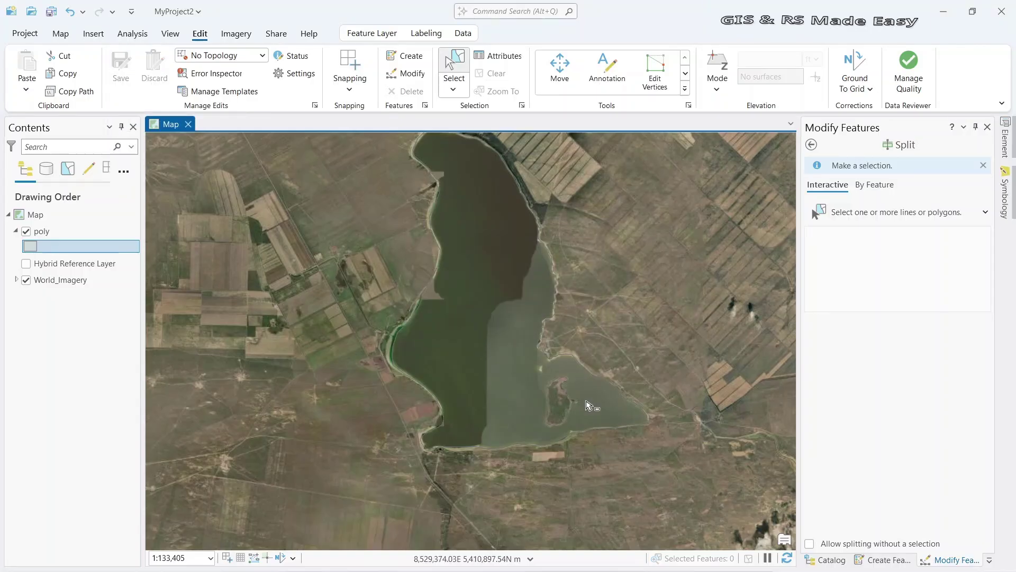
Give the poly layer's lake polygon a Beryl Green fill
{"action": "left_click", "coordinate": [36, 251]}
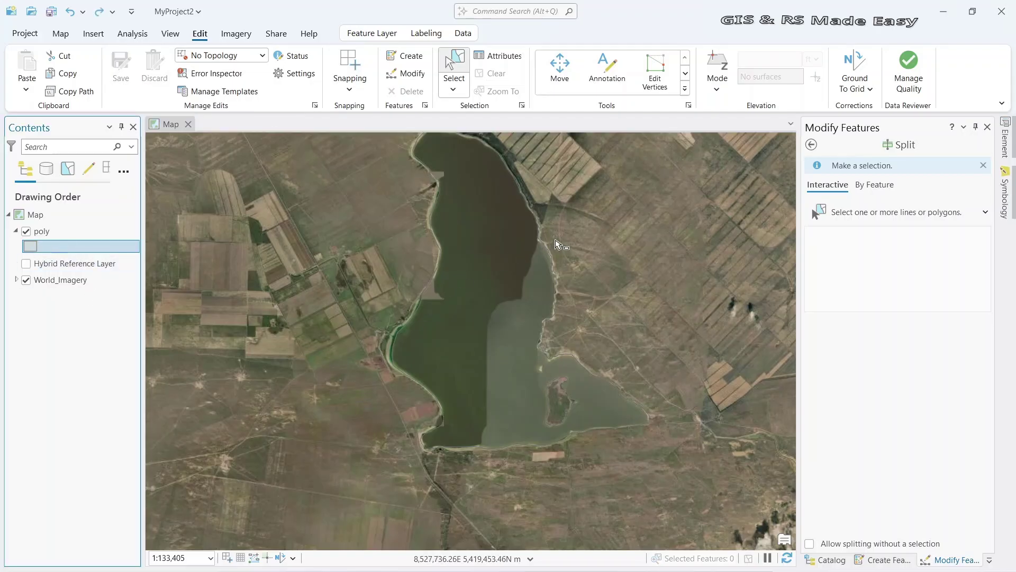
{"action": "left_click_drag", "start_coordinate": [556, 242], "coordinate": [556, 275]}
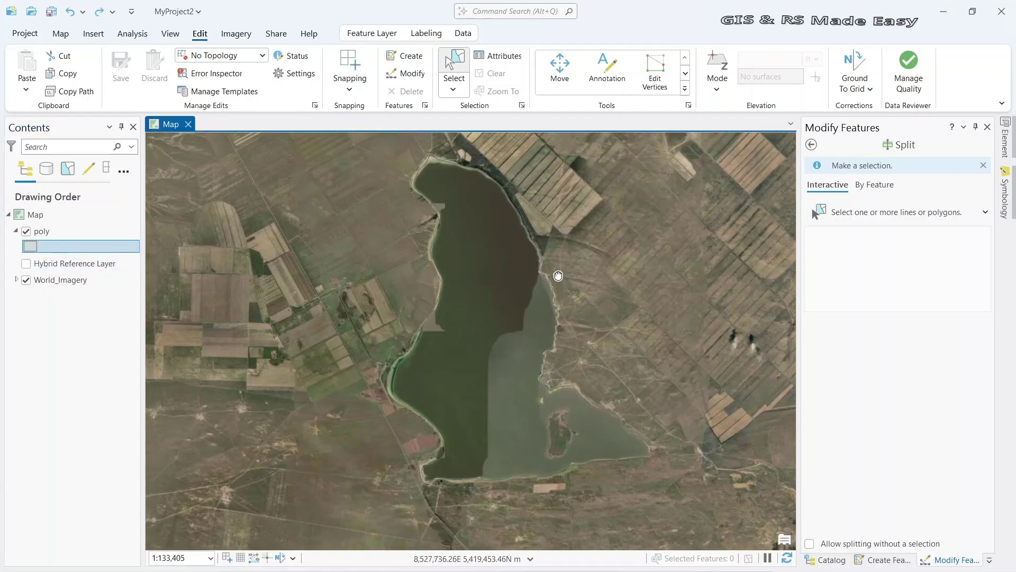
{"action": "right_click", "coordinate": [27, 249]}
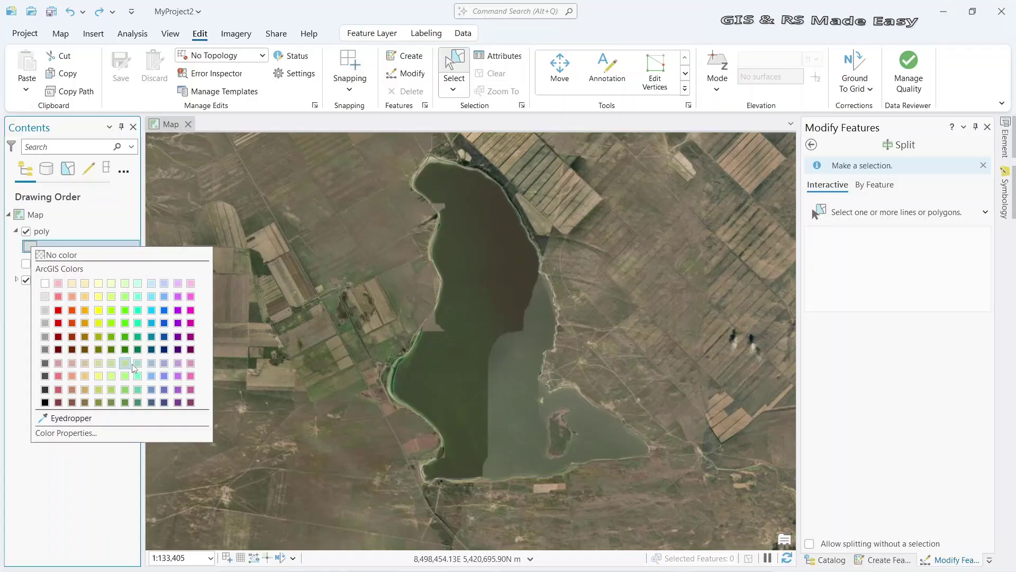
{"action": "left_click", "coordinate": [138, 300]}
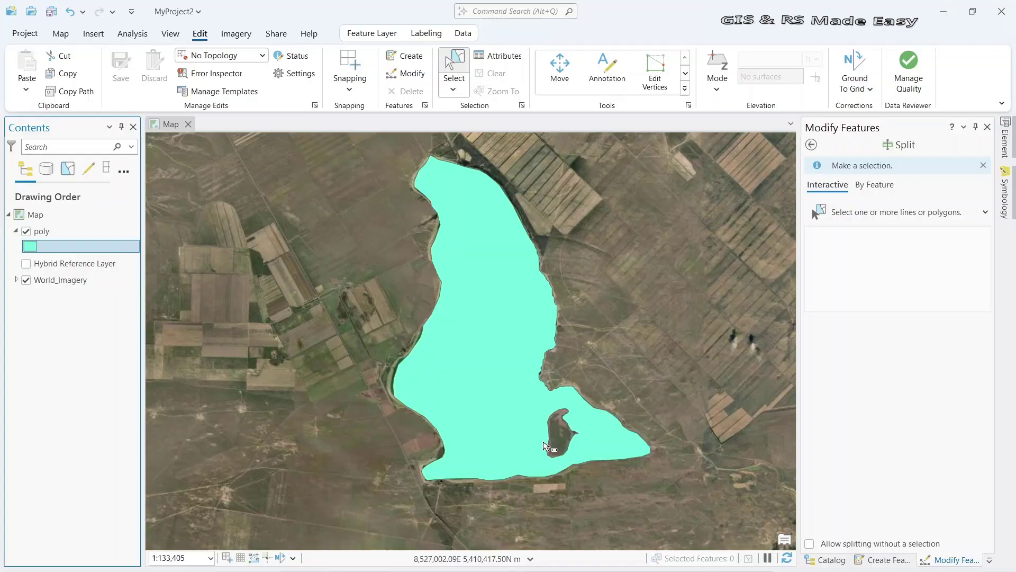
Toggle the lake layer off and back on, then hide the World_Imagery basemap
{"action": "left_click", "coordinate": [27, 231]}
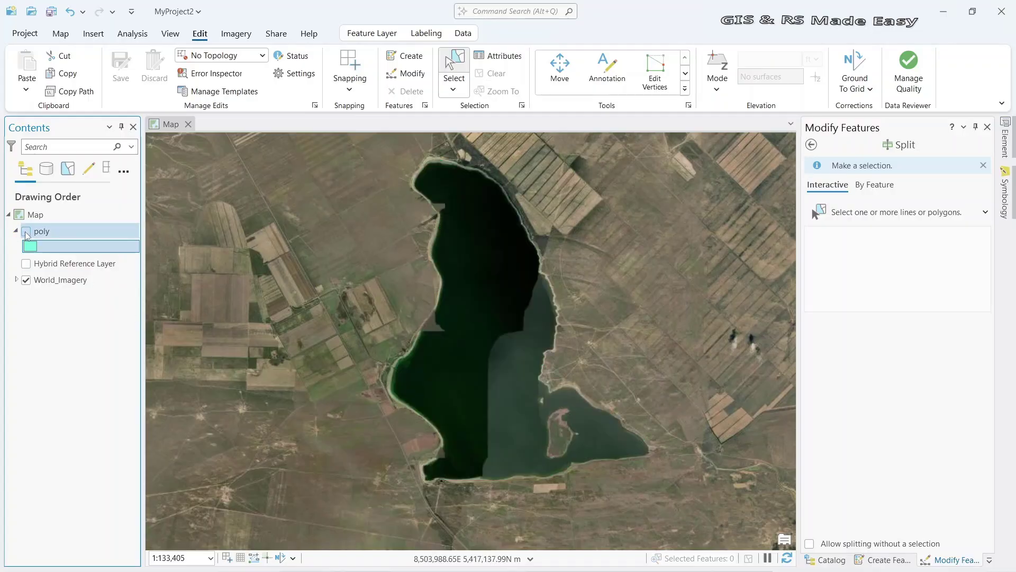
{"action": "left_click", "coordinate": [26, 231]}
{"action": "left_click", "coordinate": [28, 281]}
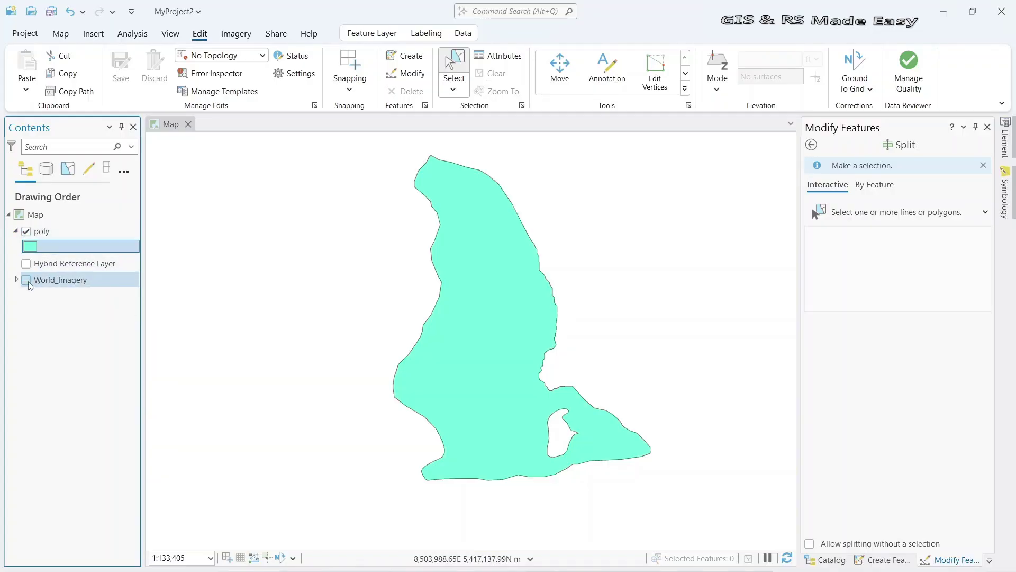